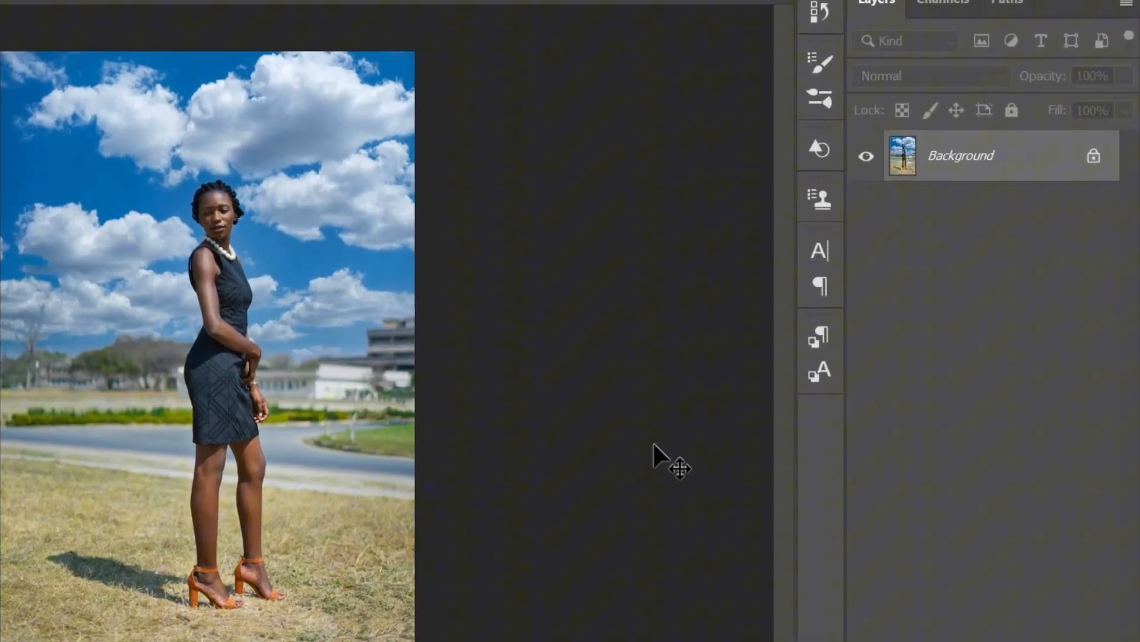
# Duplicate the Background layer twice and rename the lower copy Sky
pyautogui.hotkey('ctrl', 'j')
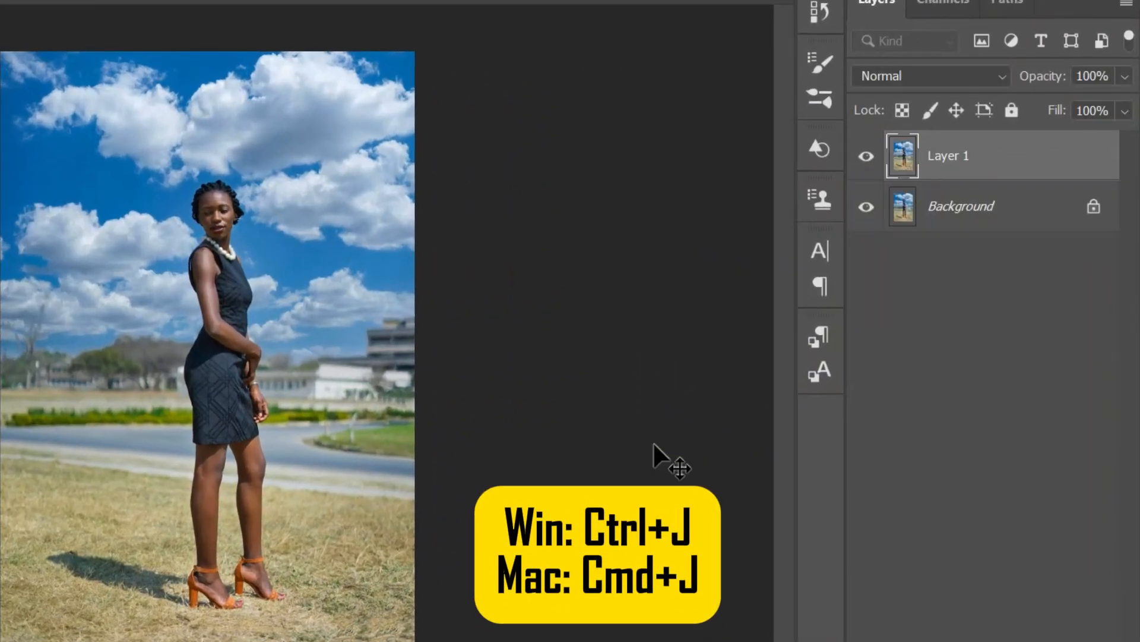
pyautogui.hotkey('ctrl', 'j')
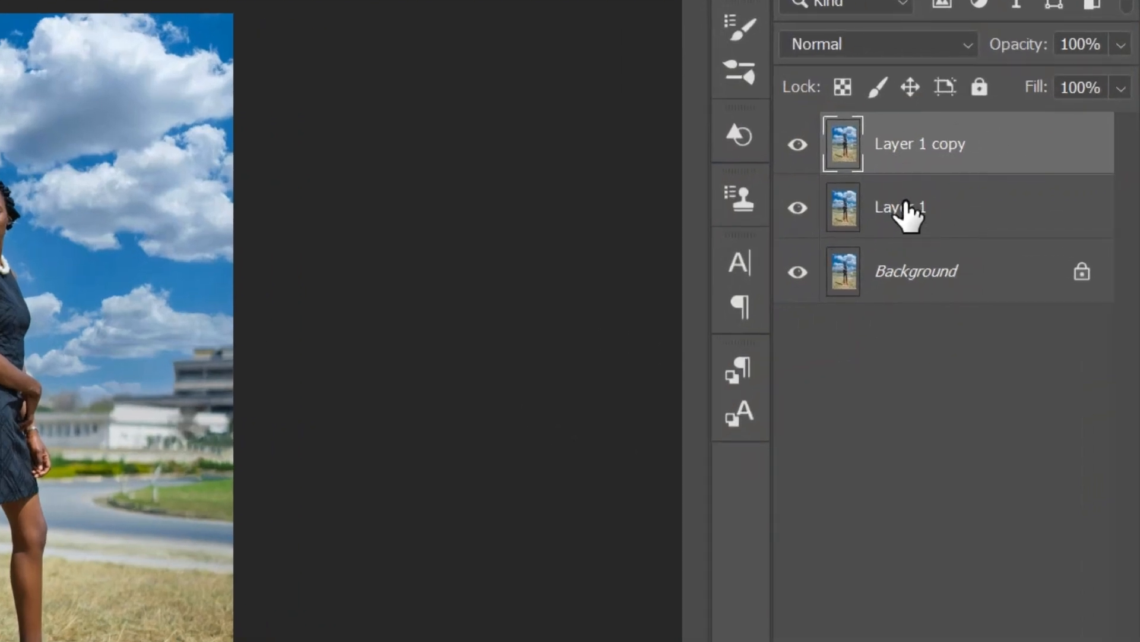
pyautogui.doubleClick(908, 208)
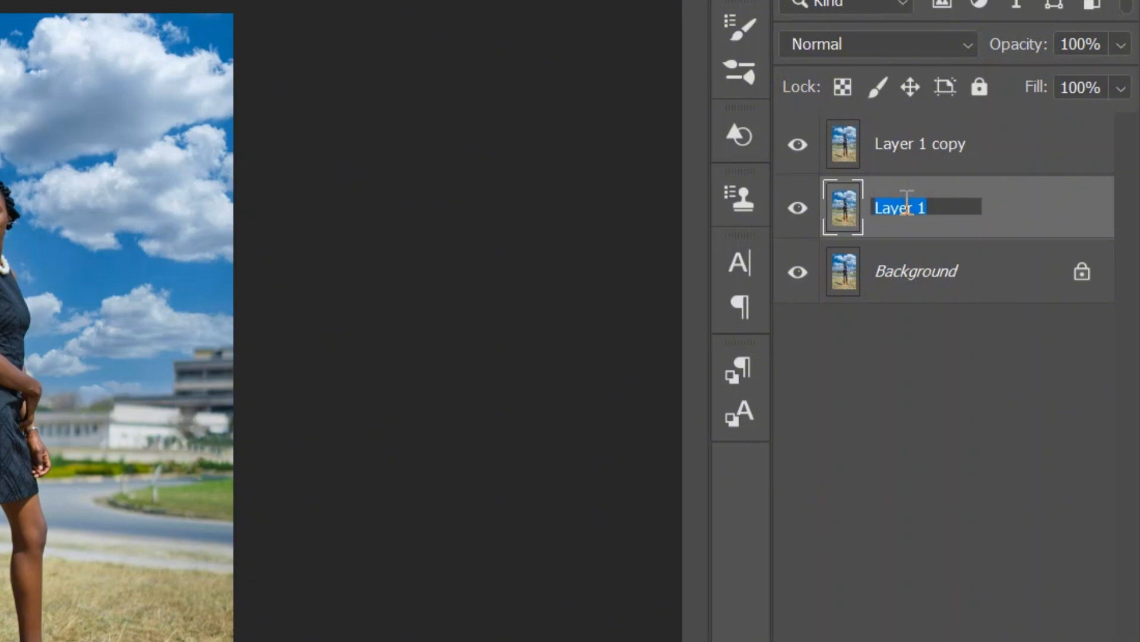
pyautogui.press('BackSpace')
pyautogui.write('Sky')
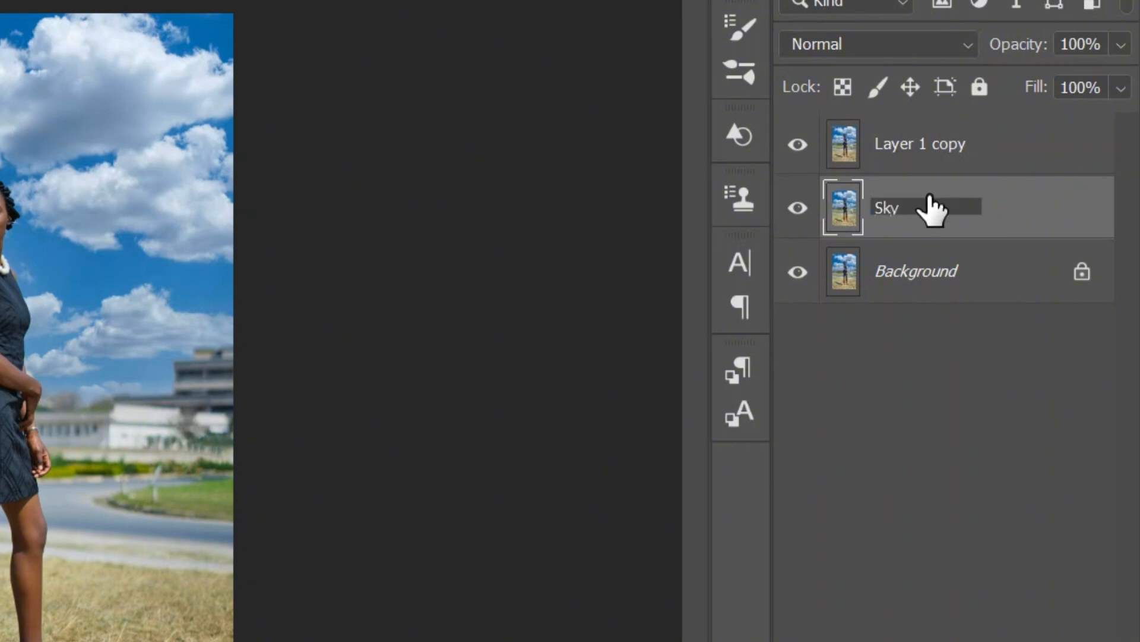
pyautogui.press('Return')
# Rename the uppermost layer copy Model
pyautogui.doubleClick(947, 145)
pyautogui.press('BackSpace')
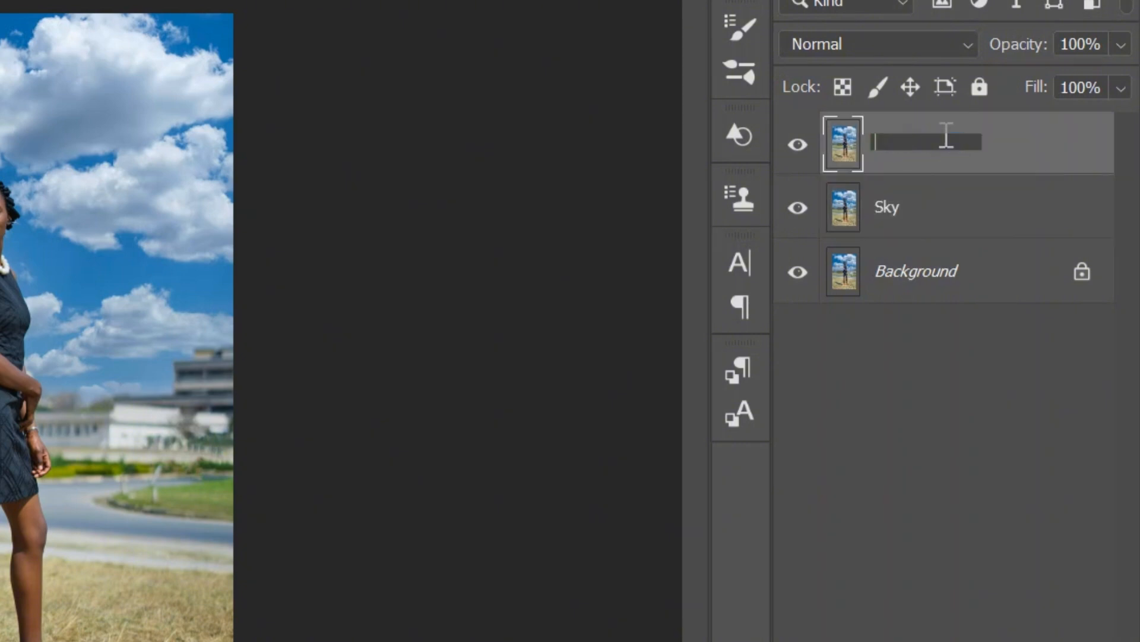
pyautogui.write('Model')
pyautogui.press('Return')
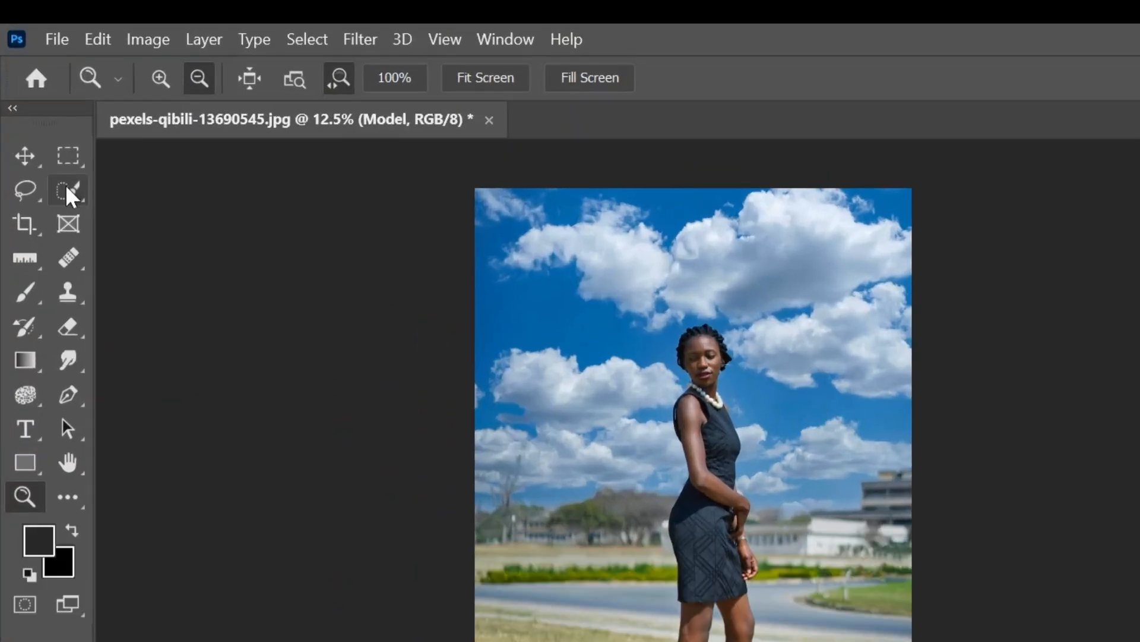
# Select the woman with Select Subject and add a layer mask from that selection to the Model layer
pyautogui.click(71, 195)
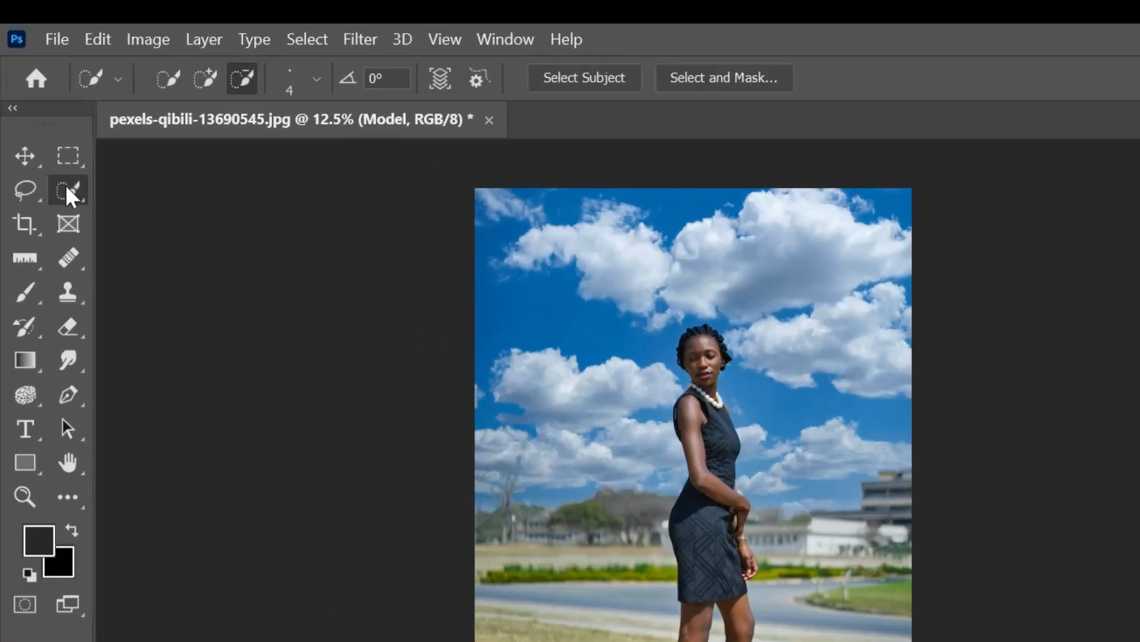
pyautogui.click(573, 83)
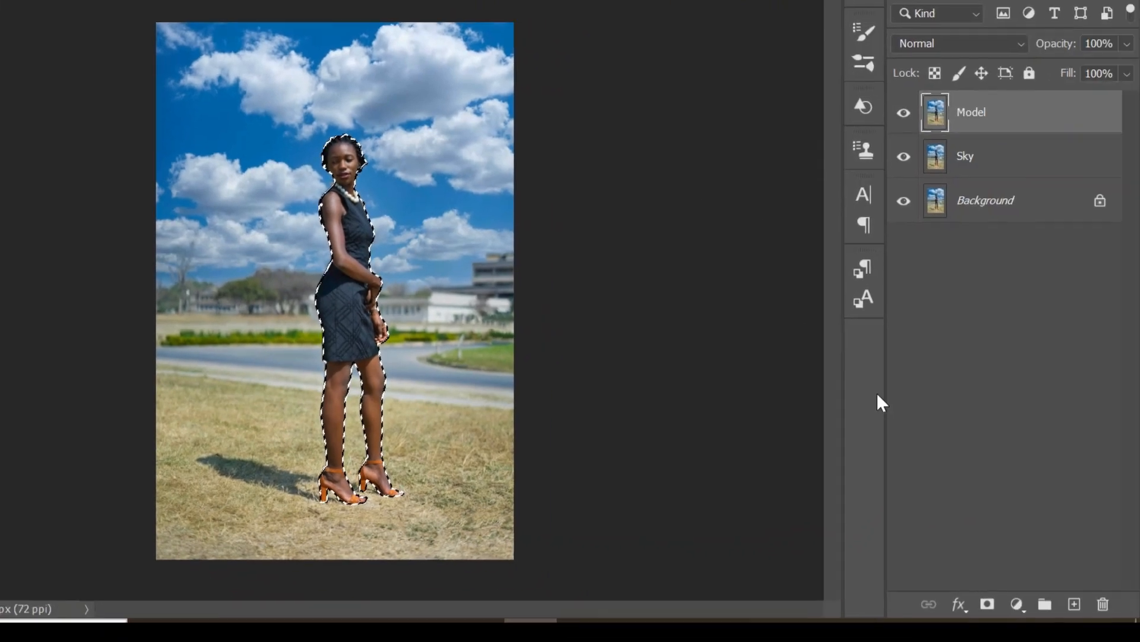
pyautogui.click(988, 604)
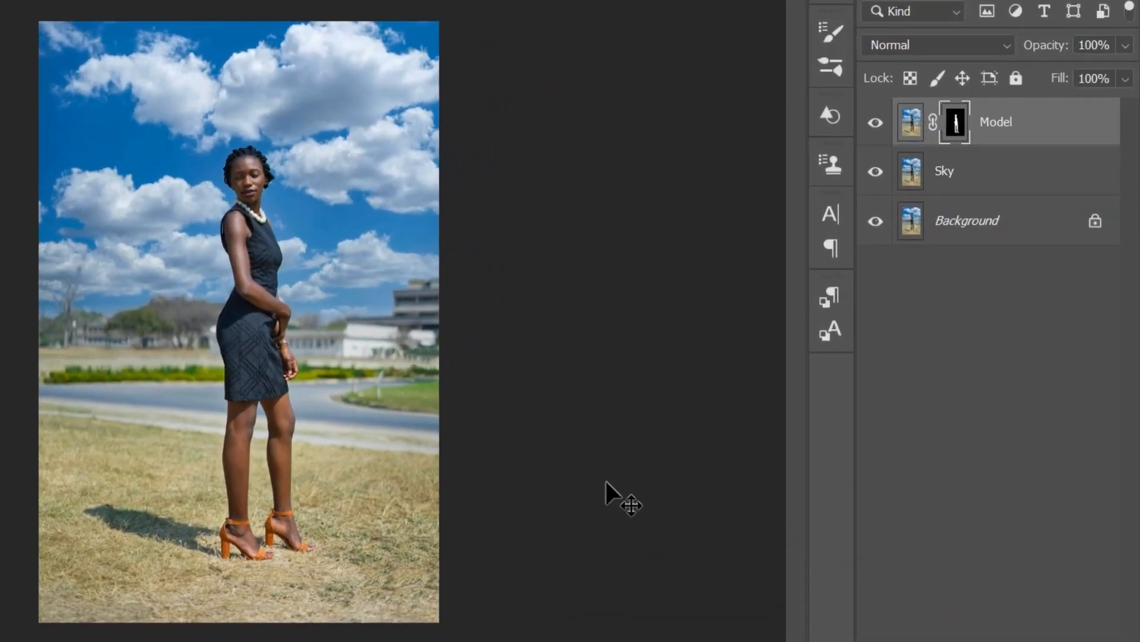
# Load the Model layer's mask as a selection, make the Sky layer active and expand the selection by 5 pixels
pyautogui.keyDown('ctrl'); pyautogui.click(957, 126); pyautogui.keyUp('ctrl')
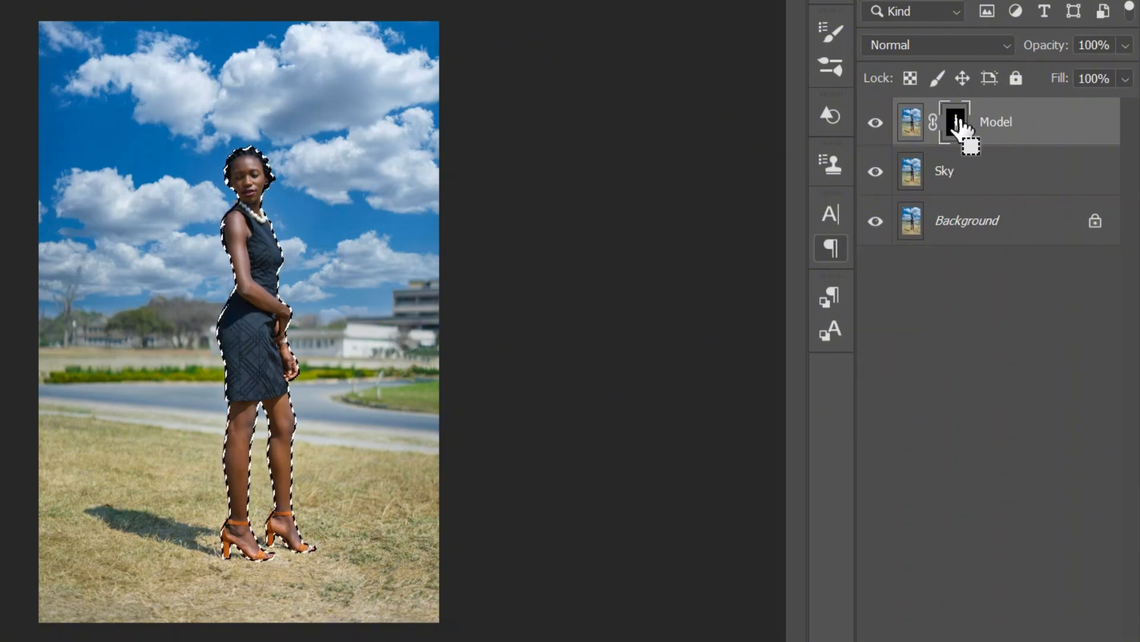
pyautogui.click(963, 176)
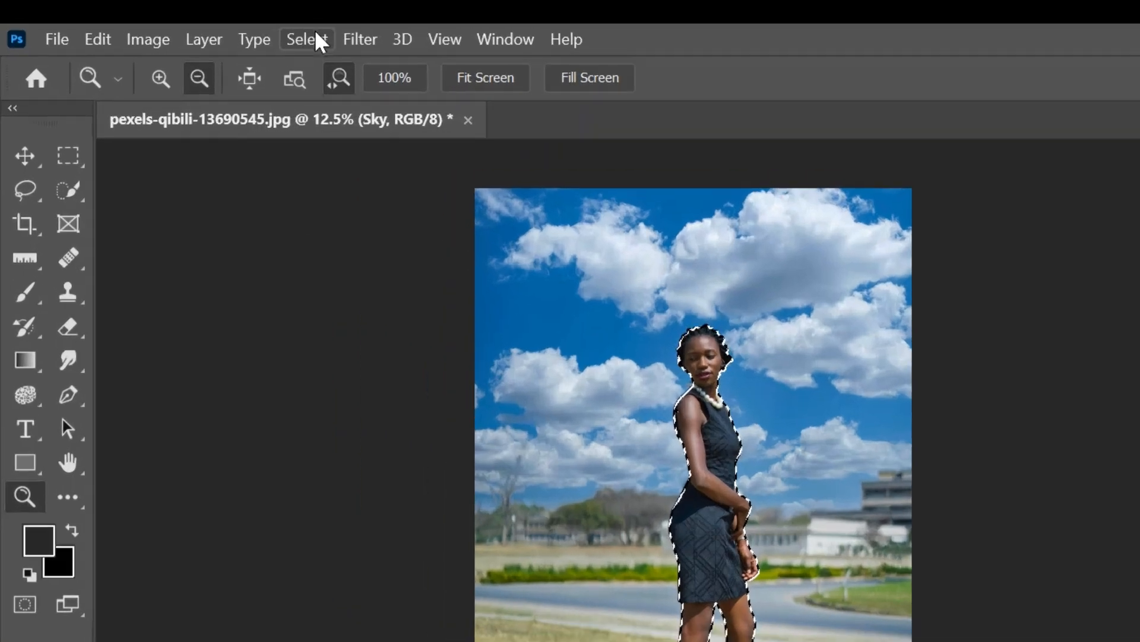
pyautogui.click(215, 29)
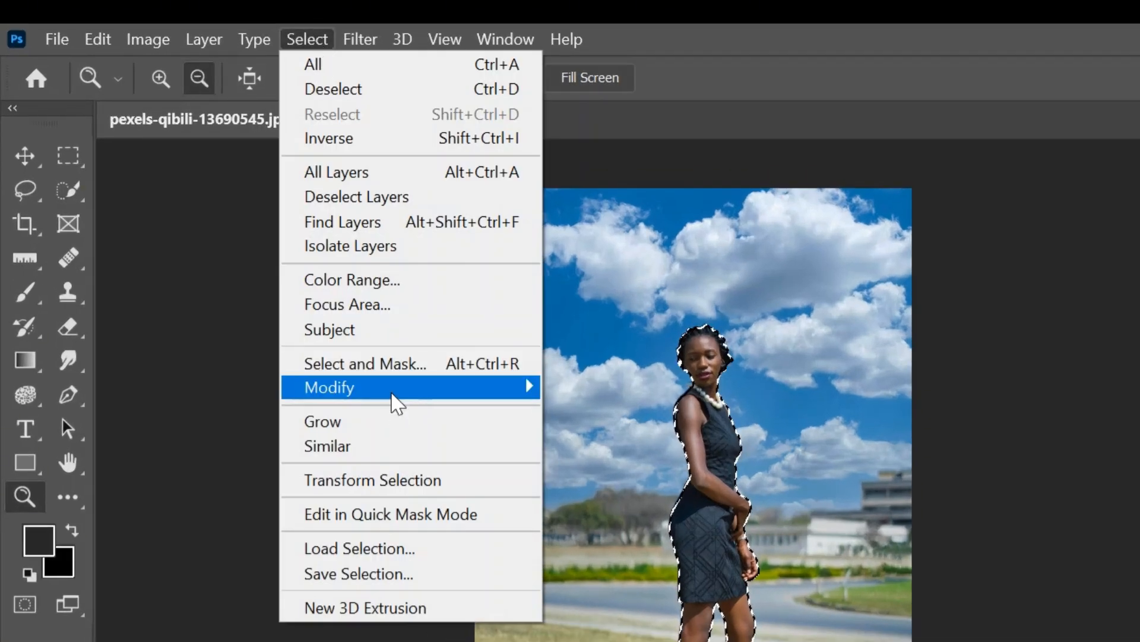
pyautogui.moveTo(394, 387)
pyautogui.click(636, 436)
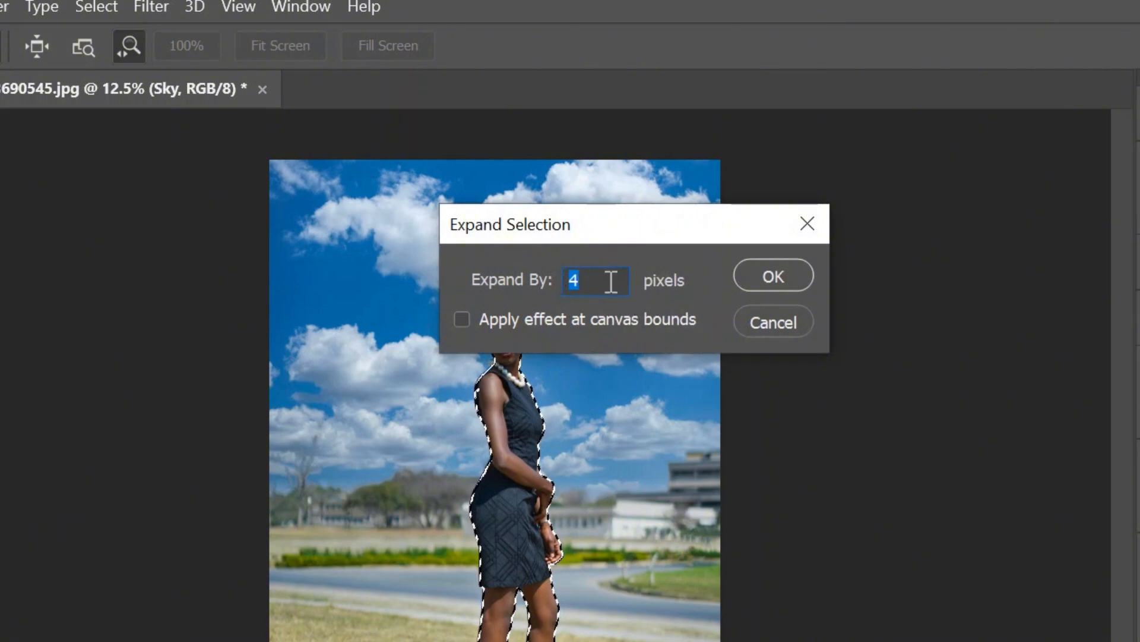
pyautogui.click(601, 289)
pyautogui.press('BackSpace')
pyautogui.write('5')
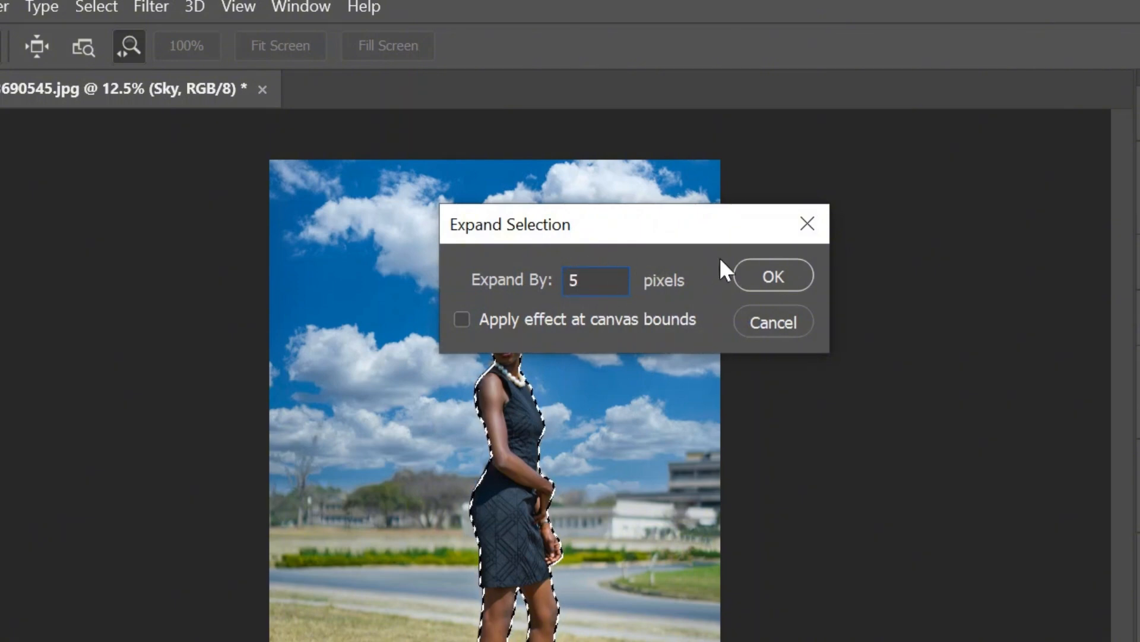
pyautogui.click(760, 273)
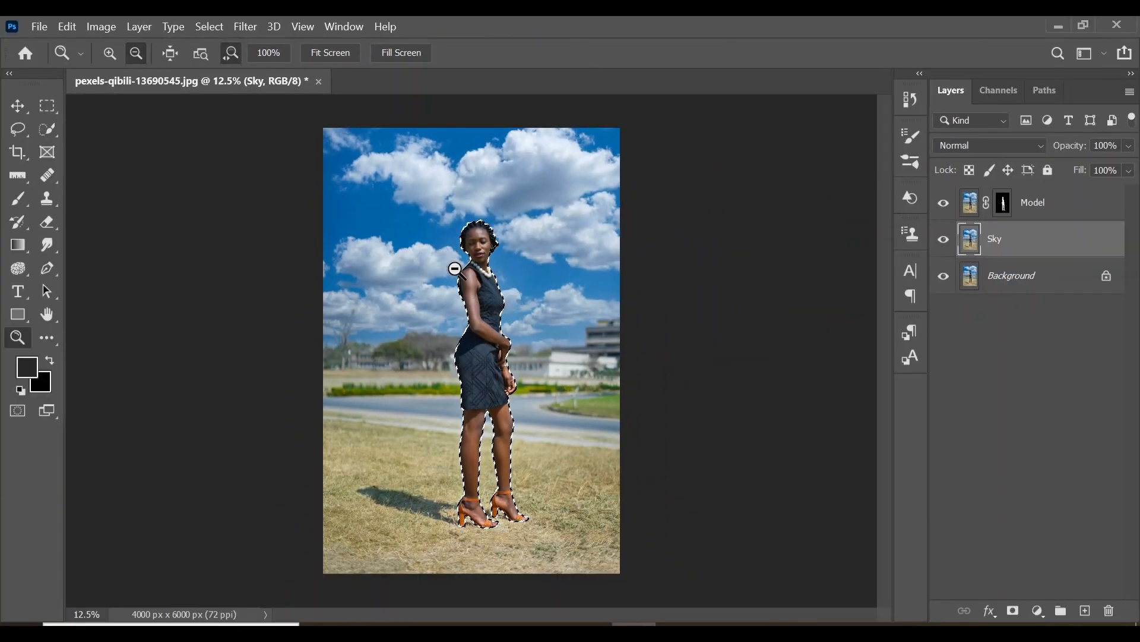
# Fill the expanded selection on the Sky layer with Content-Aware contents and deselect
pyautogui.scroll(5, 473, 276)
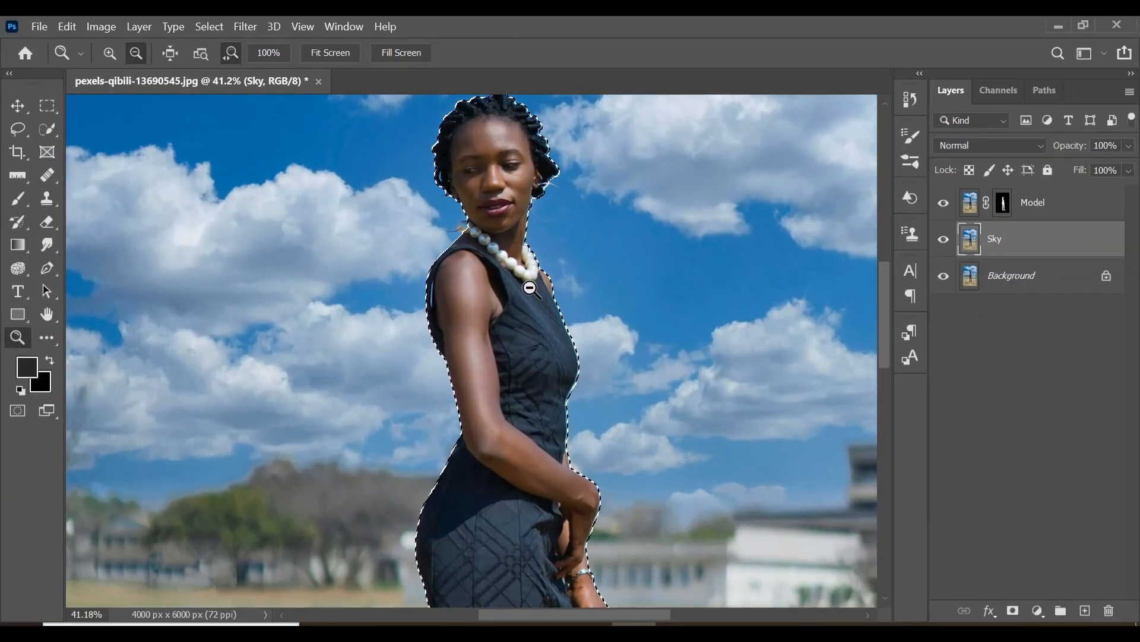
pyautogui.scroll(10, 432, 303)
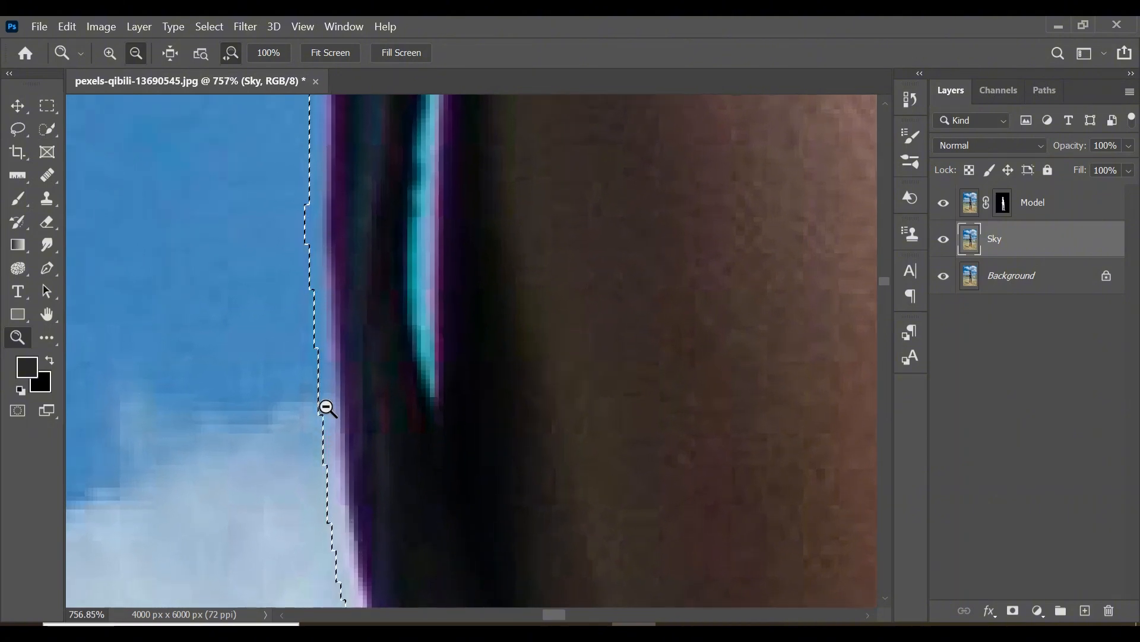
pyautogui.scroll(-10, 545, 321)
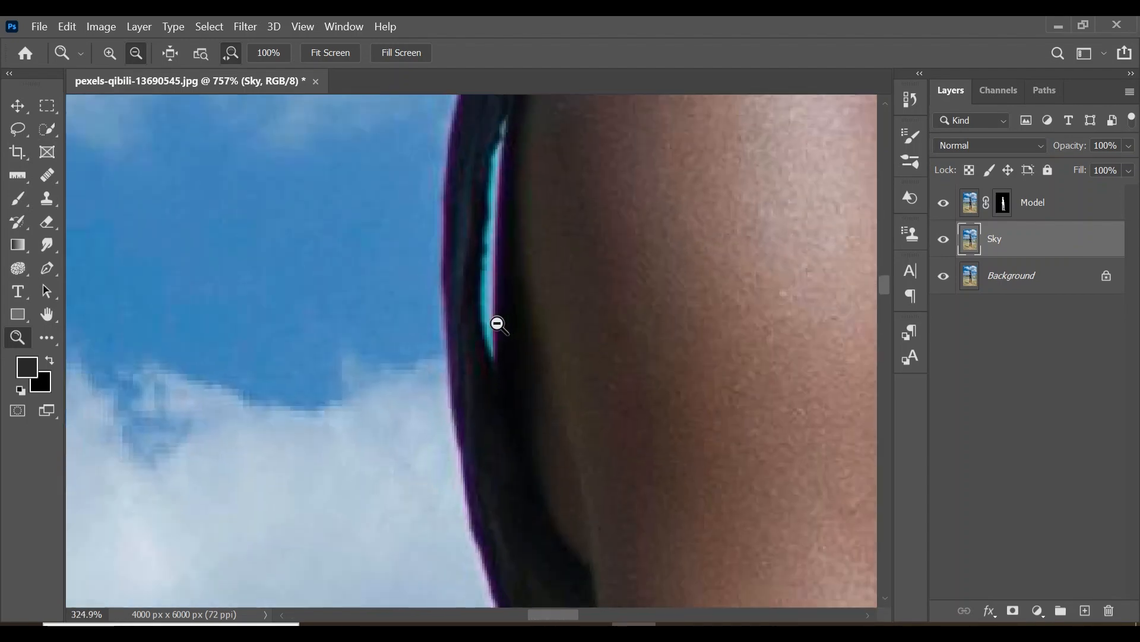
pyautogui.scroll(-5, 369, 326)
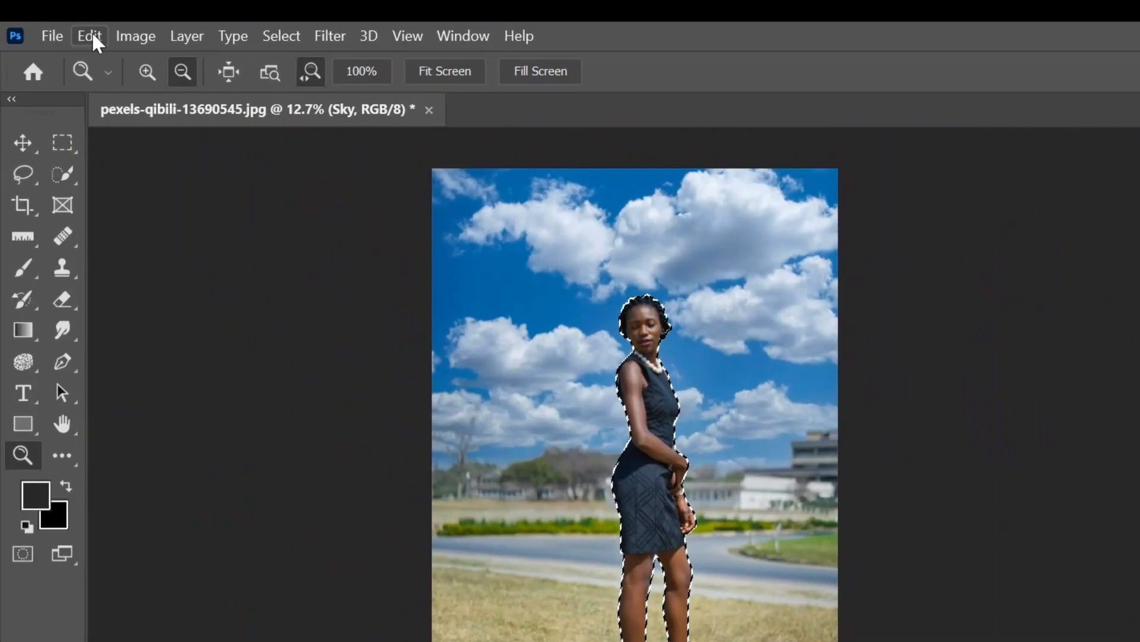
pyautogui.click(70, 31)
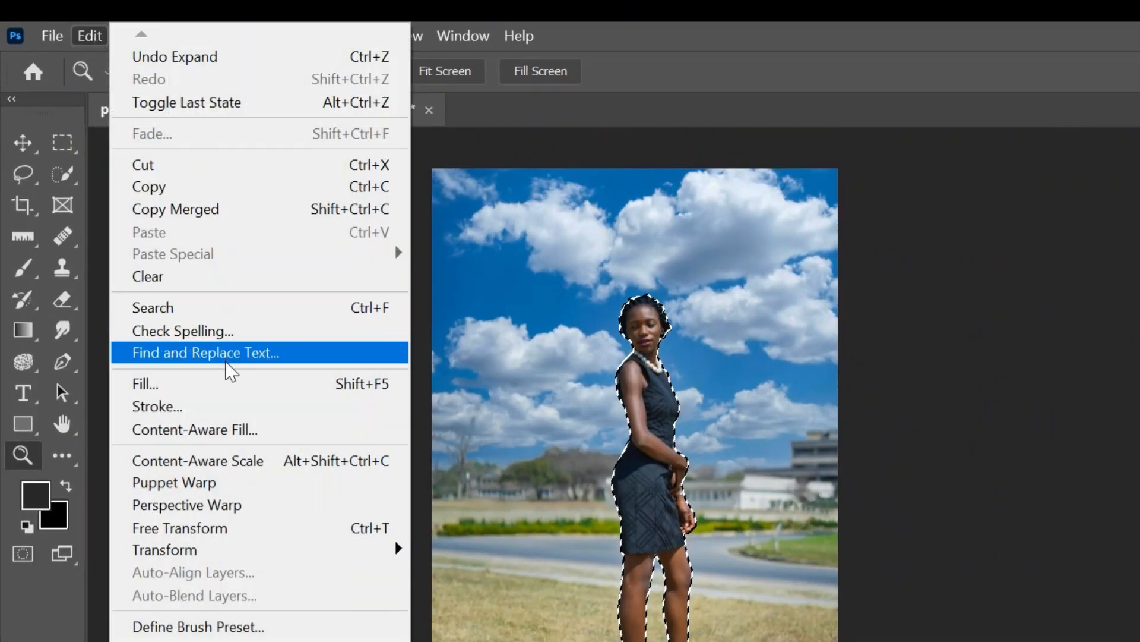
pyautogui.click(229, 392)
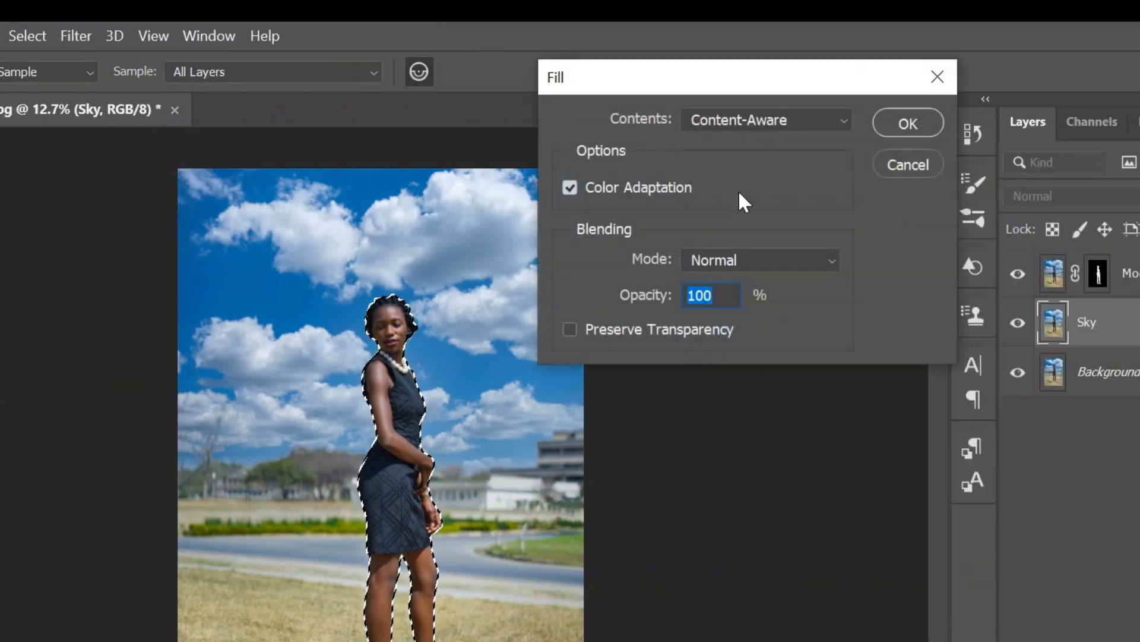
pyautogui.click(837, 120)
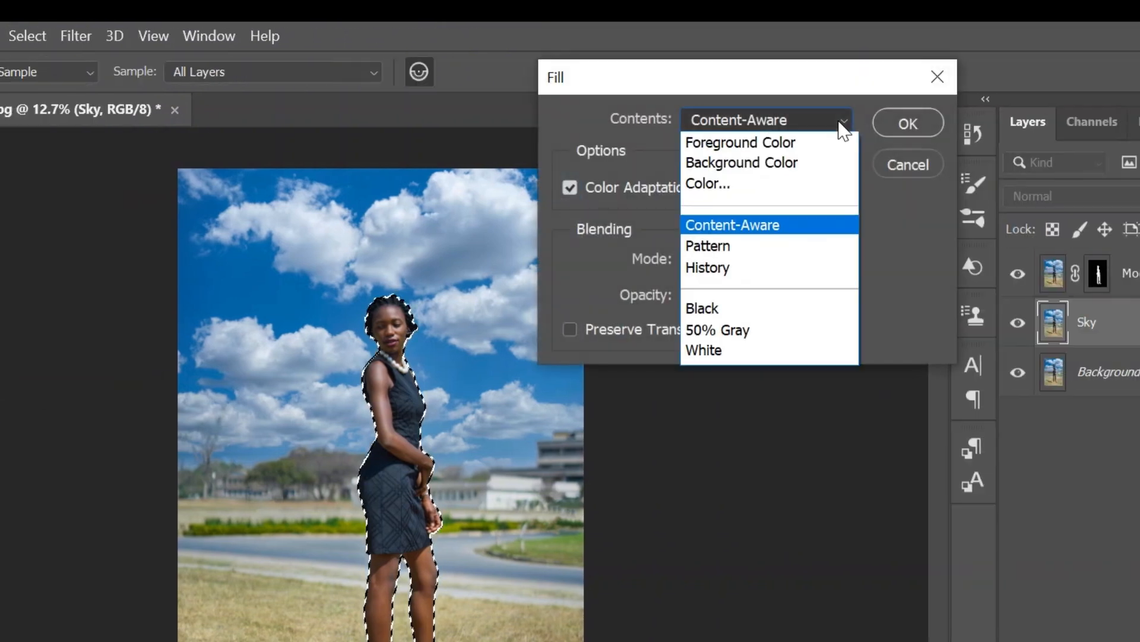
pyautogui.click(802, 235)
pyautogui.click(911, 124)
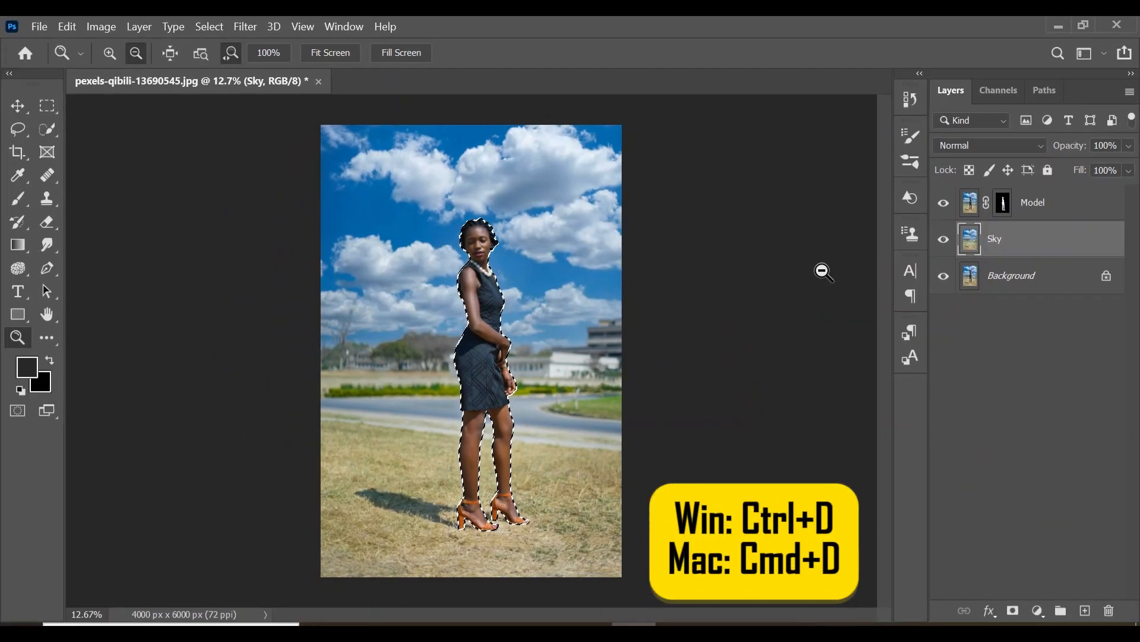
pyautogui.hotkey('ctrl', 'd')
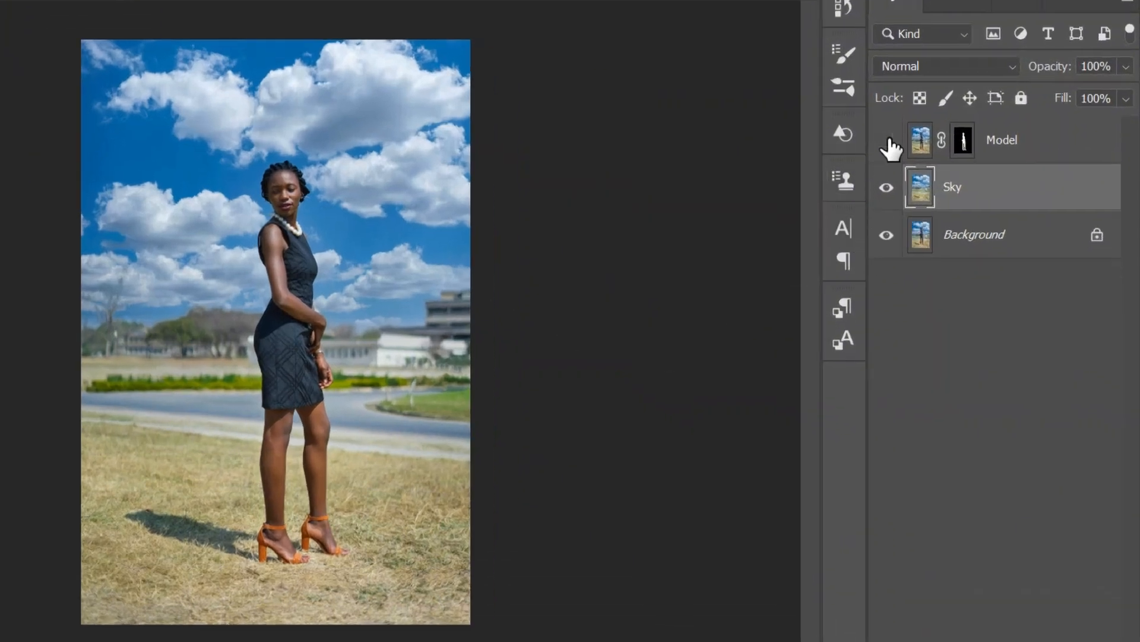
# Check the filled Sky layer with the Model layer temporarily hidden, and convert Sky to a Smart Object
pyautogui.click(887, 141)
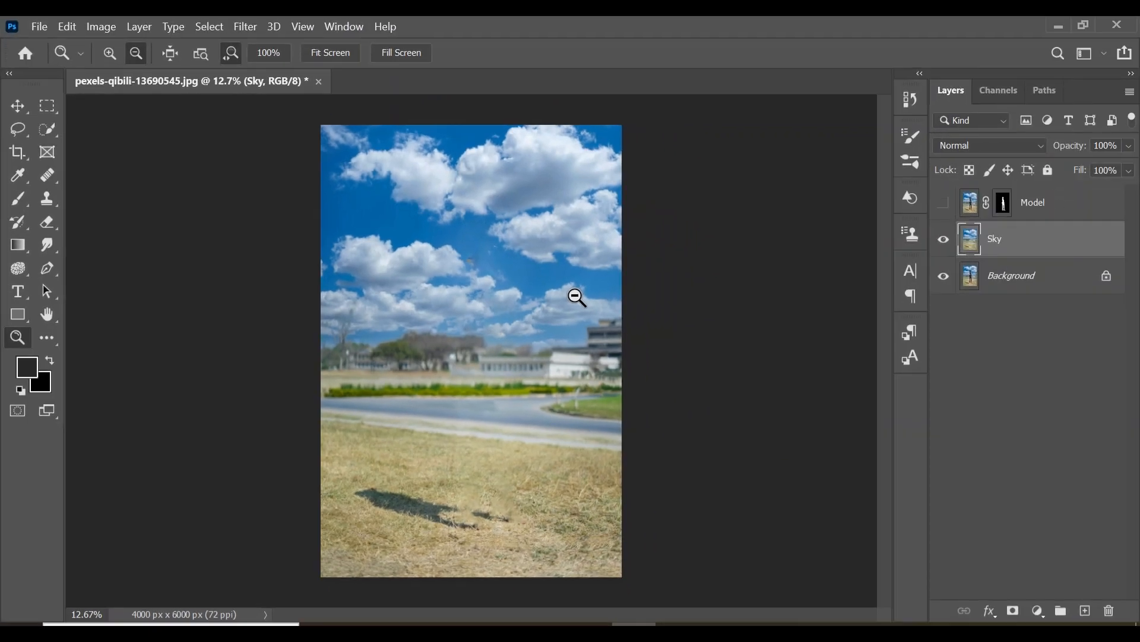
pyautogui.click(945, 205)
pyautogui.rightClick(1002, 239)
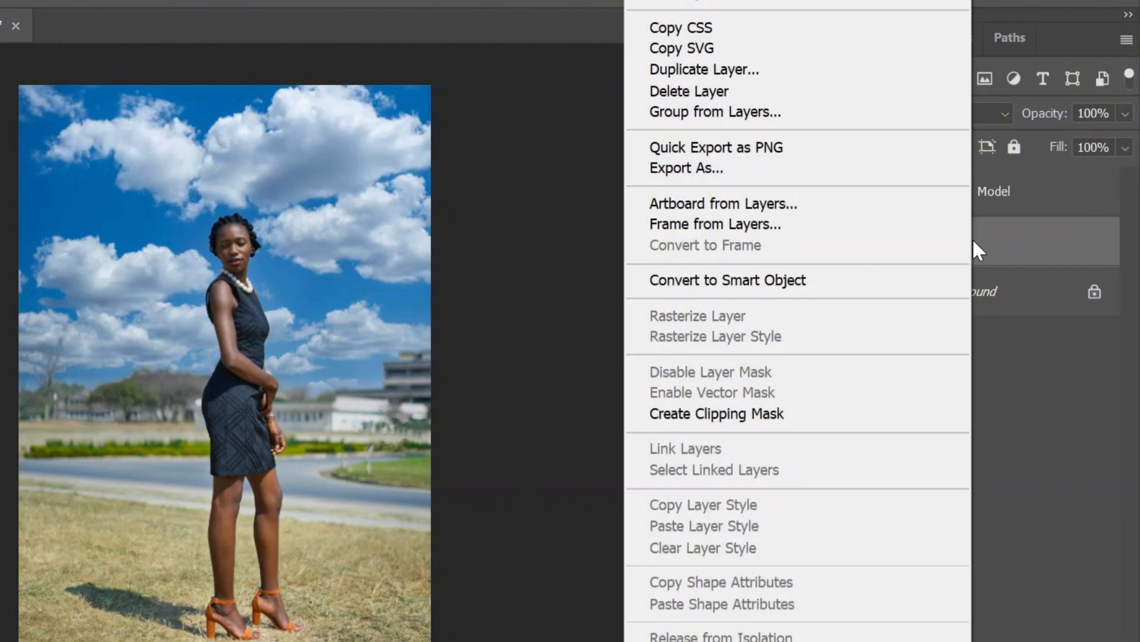
pyautogui.click(849, 281)
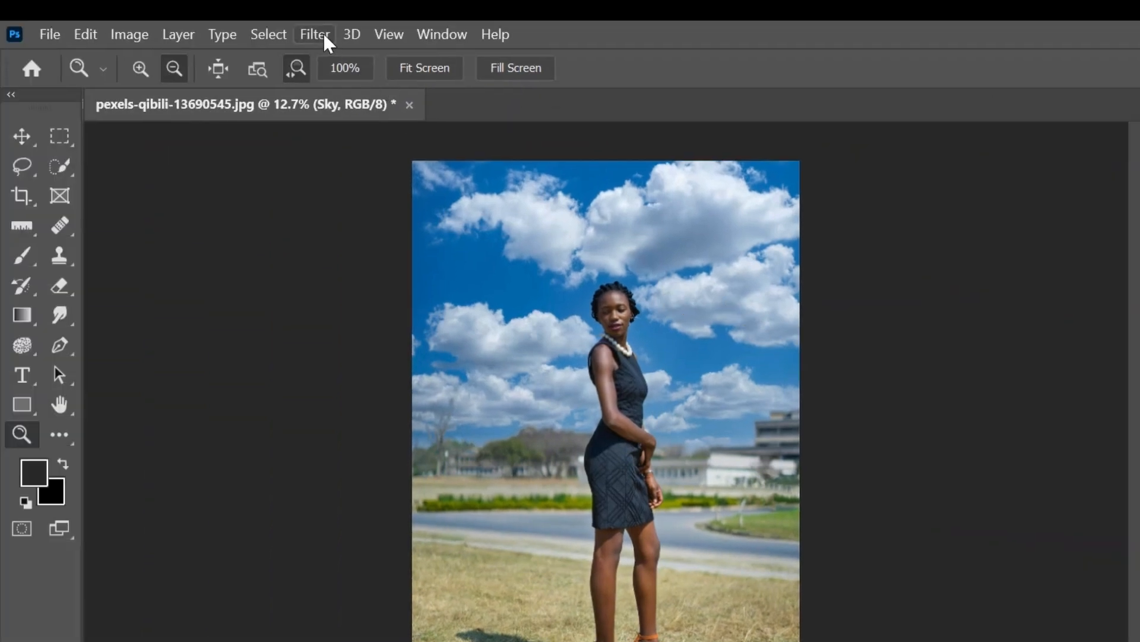
# Start a Tilt-Shift blur on the Sky layer, centring it on the woman's feet with the dashed upper line just above the solid one
pyautogui.click(323, 33)
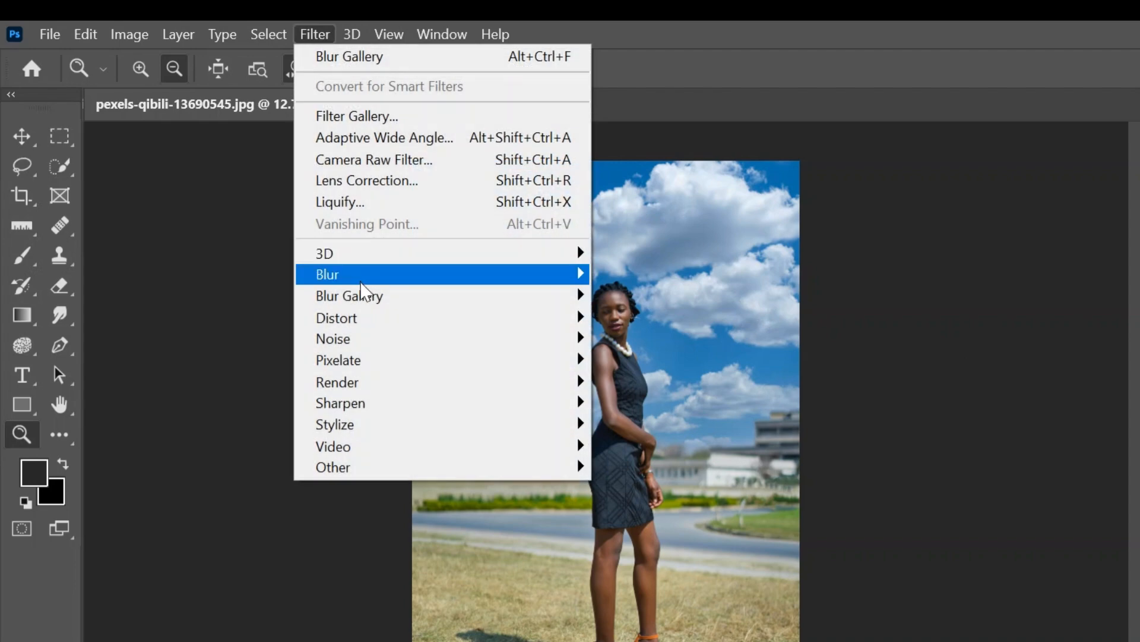
pyautogui.moveTo(365, 301)
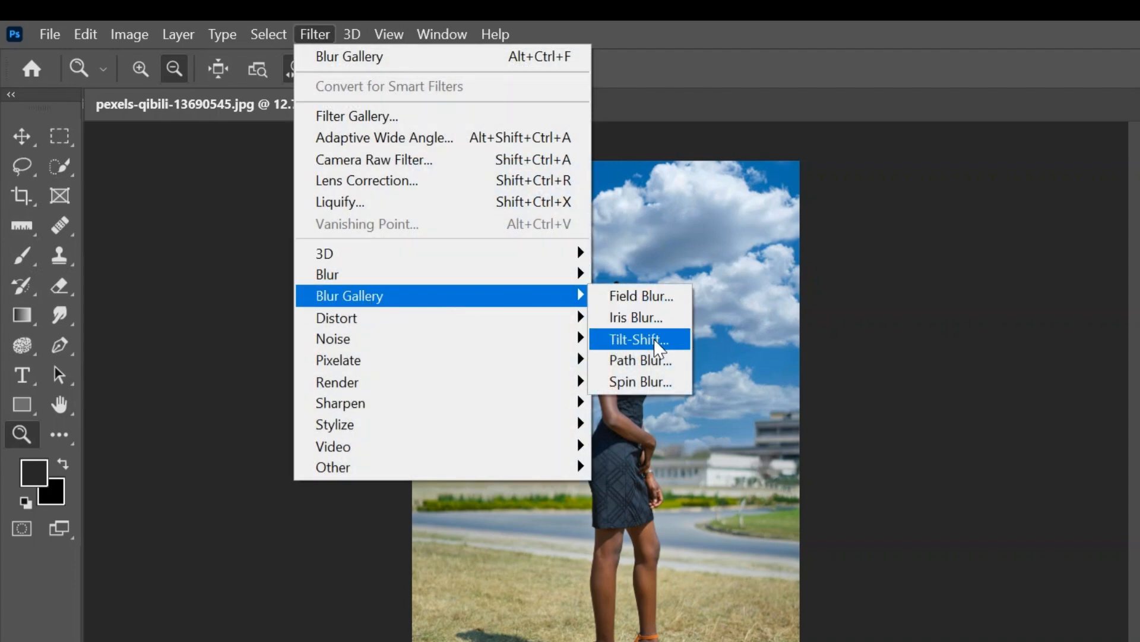
pyautogui.click(654, 339)
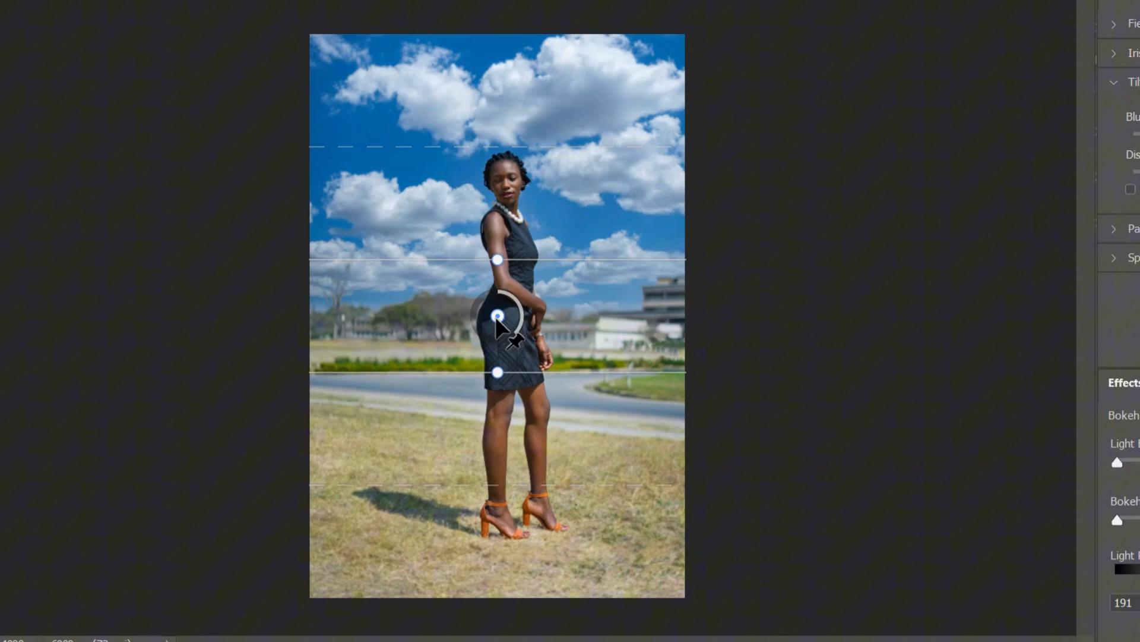
pyautogui.moveTo(465, 352); pyautogui.dragTo(499, 538)
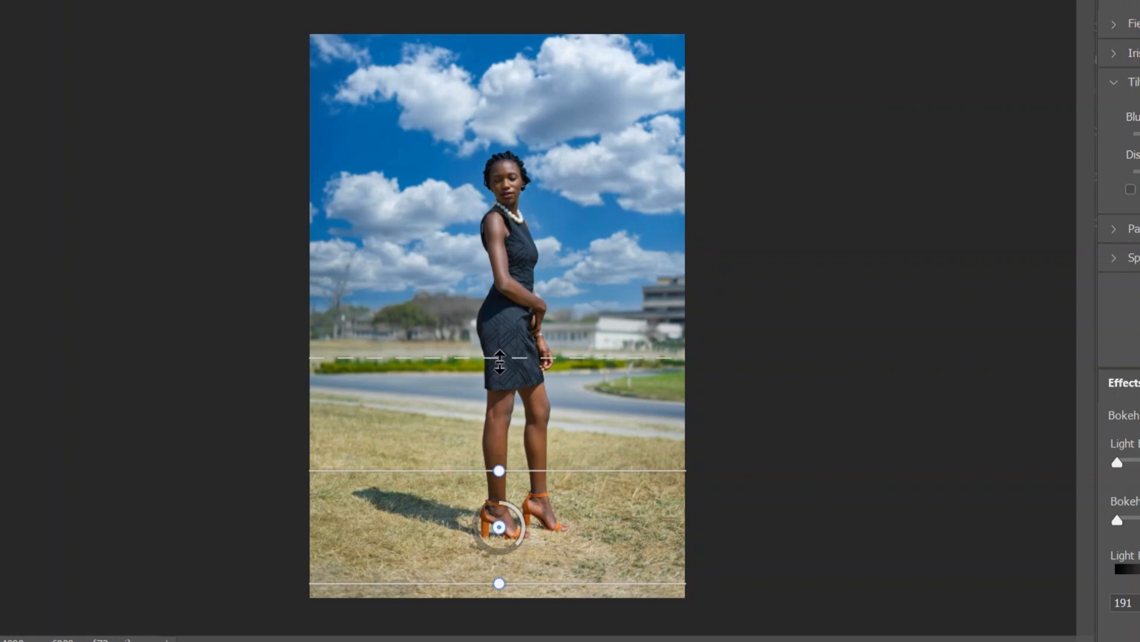
pyautogui.moveTo(500, 361); pyautogui.dragTo(499, 441)
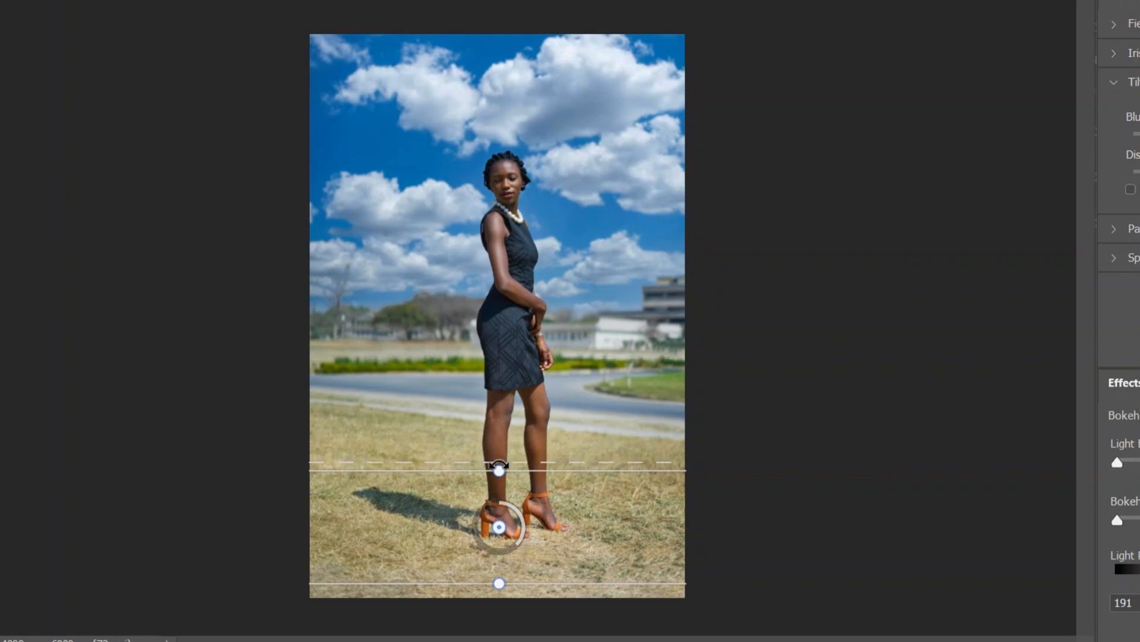
pyautogui.moveTo(499, 527); pyautogui.dragTo(503, 532)
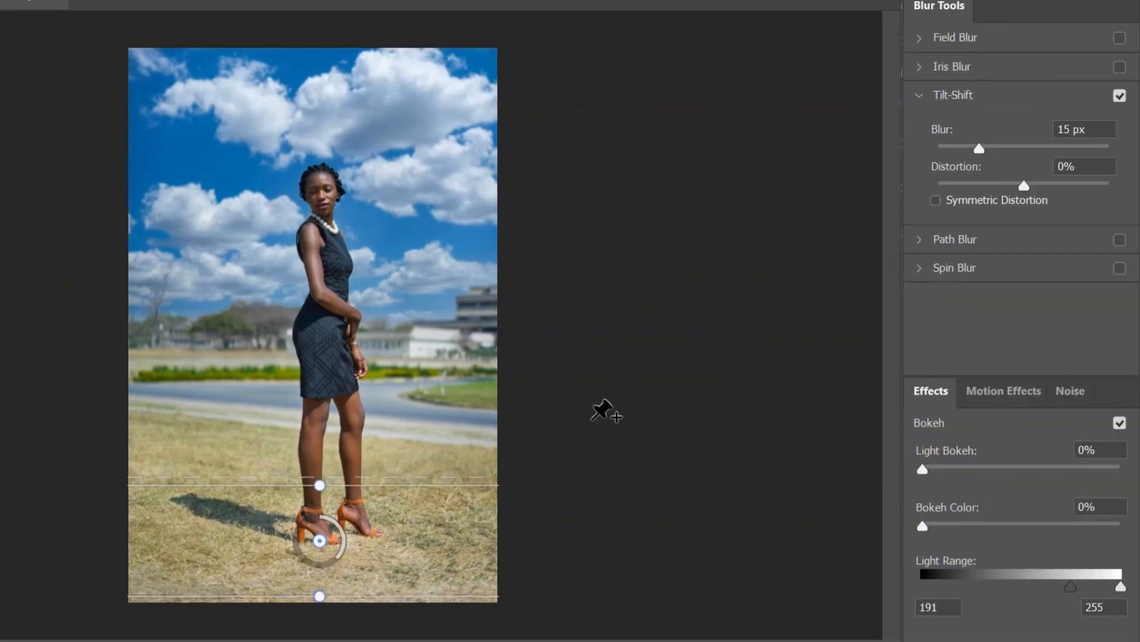
# Set the Tilt-Shift blur to 106 px and move the blur centre slightly lower at the woman's feet
pyautogui.moveTo(980, 148); pyautogui.dragTo(1029, 147)
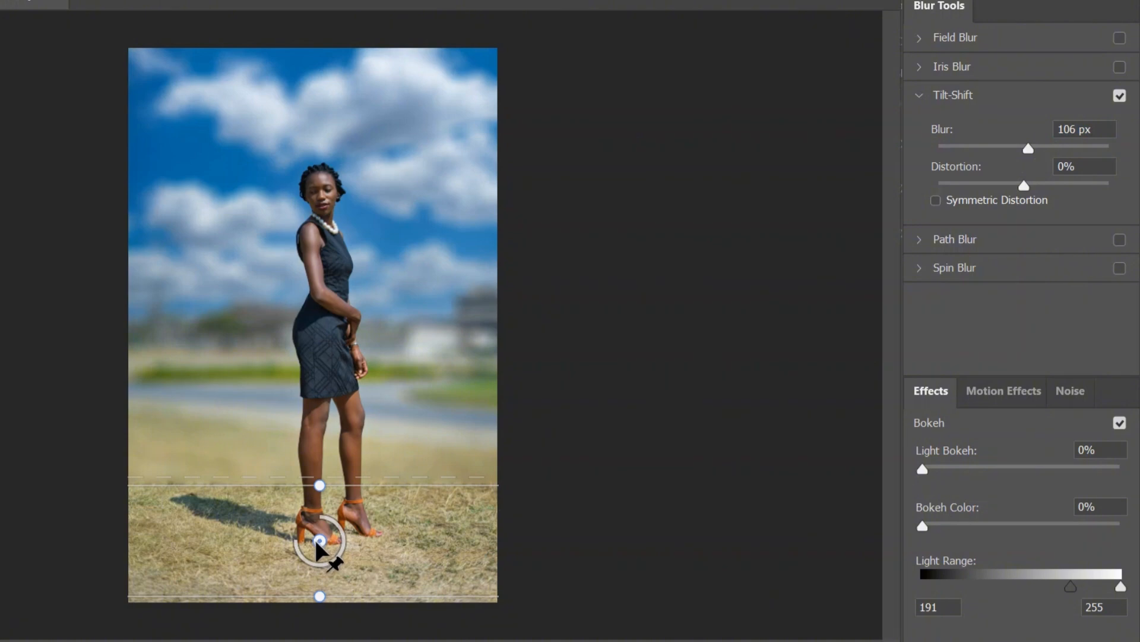
pyautogui.moveTo(316, 539); pyautogui.dragTo(318, 549)
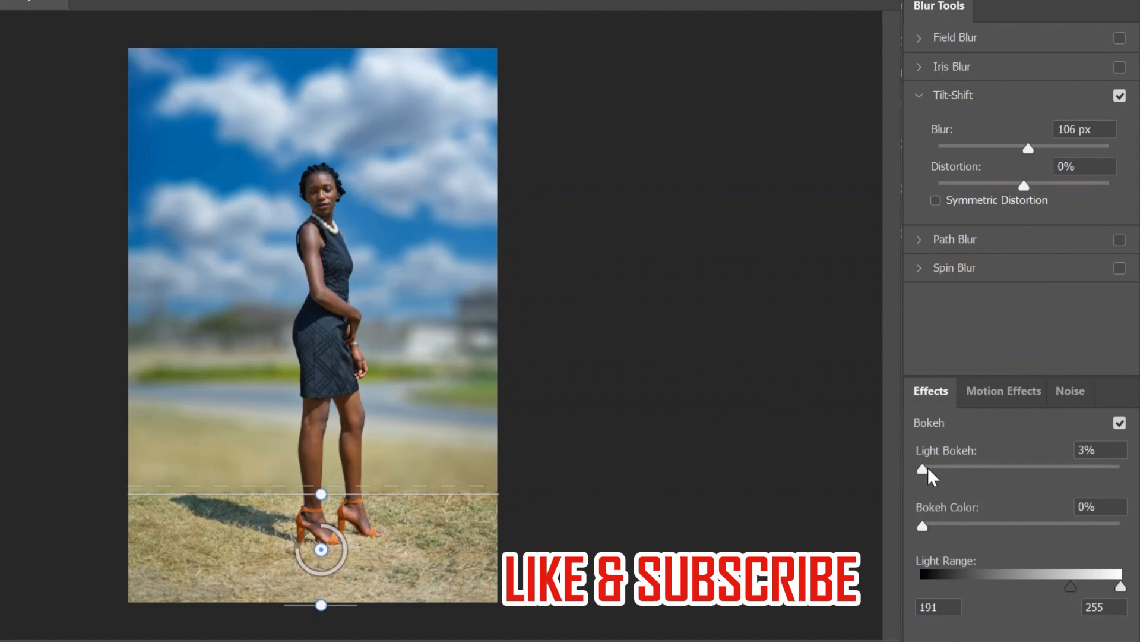
# Set Light Bokeh to 0% and apply the Tilt-Shift blur to the Sky layer
pyautogui.moveTo(928, 467); pyautogui.dragTo(859, 515)
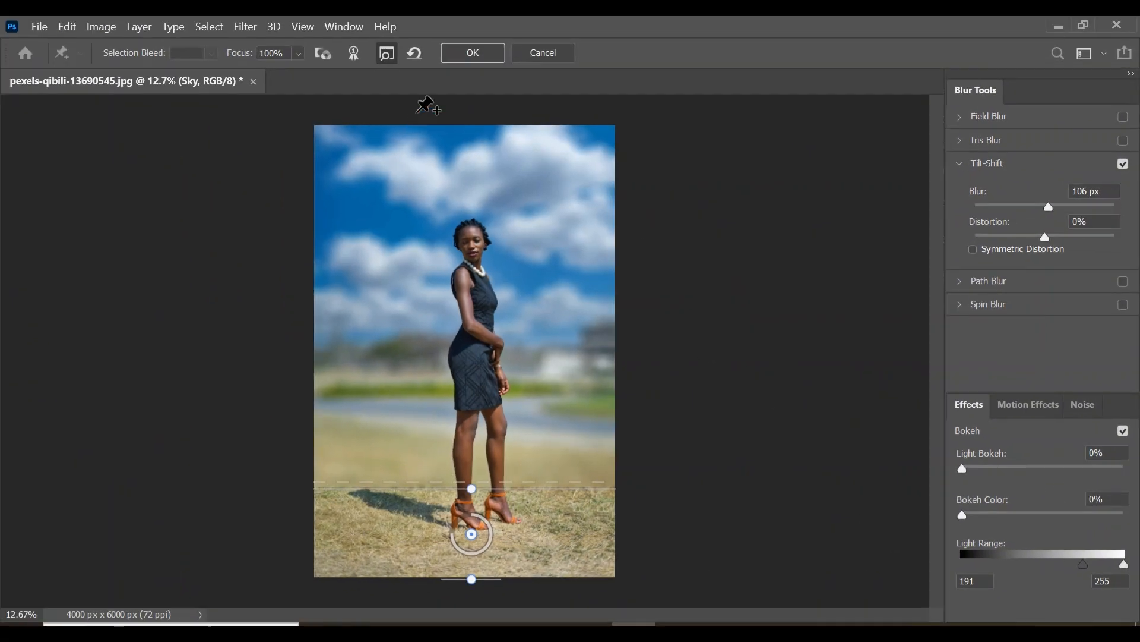
pyautogui.click(480, 54)
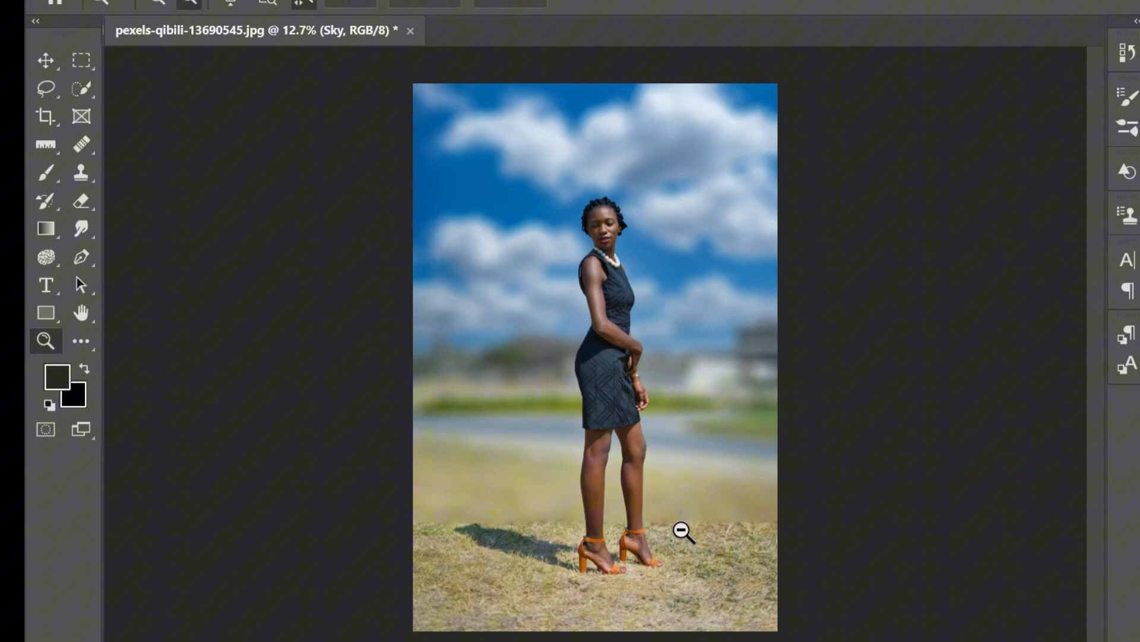
# Target the Sky layer's Smart Filters mask and ready the Brush tool with a Soft Round tip, 0% hardness, 8% flow and black
pyautogui.moveTo(651, 516); pyautogui.dragTo(761, 512)
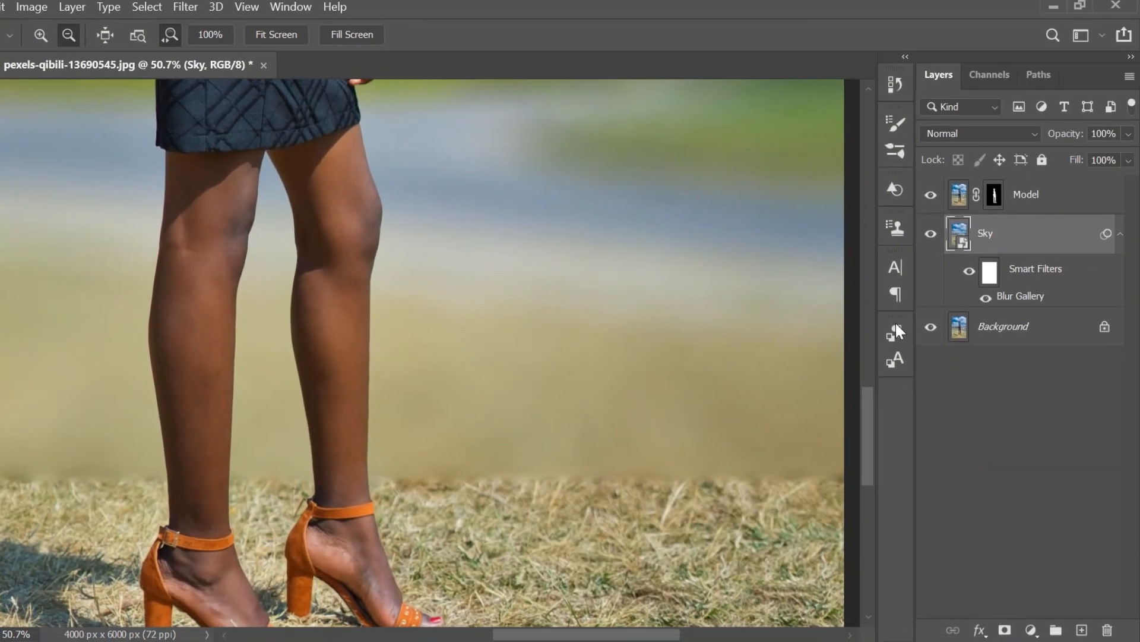
pyautogui.click(989, 270)
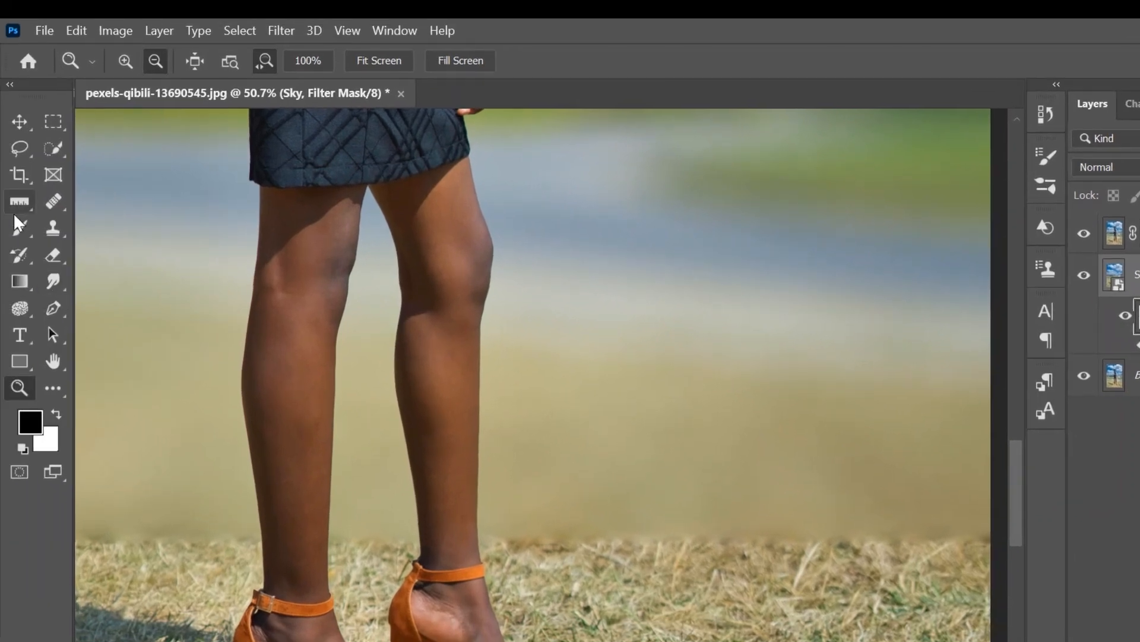
pyautogui.click(20, 227)
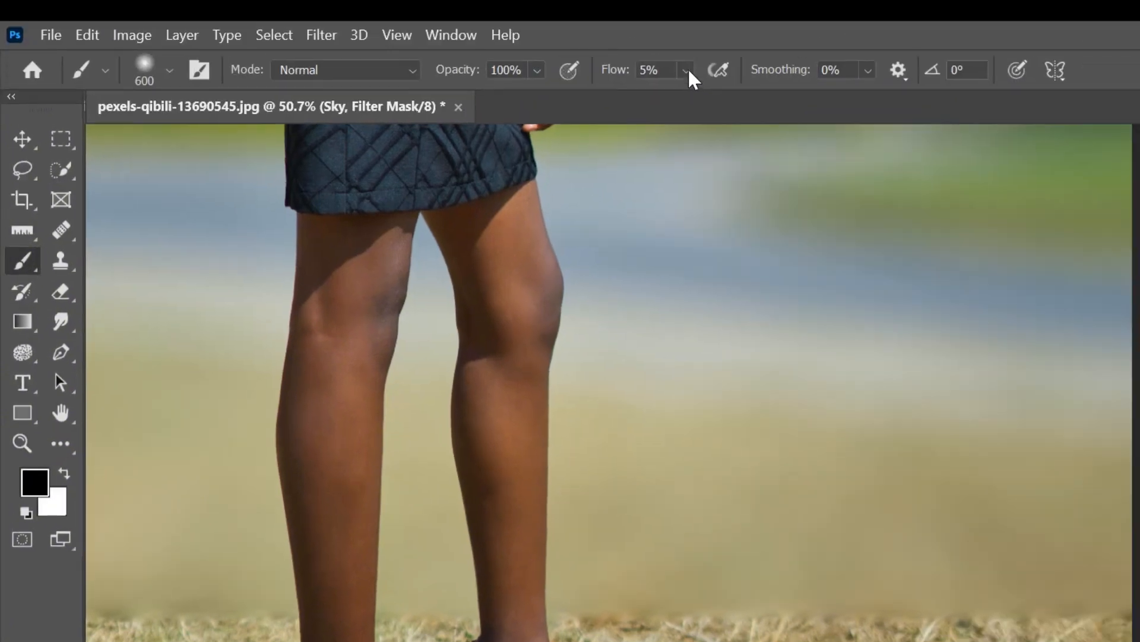
pyautogui.click(687, 70)
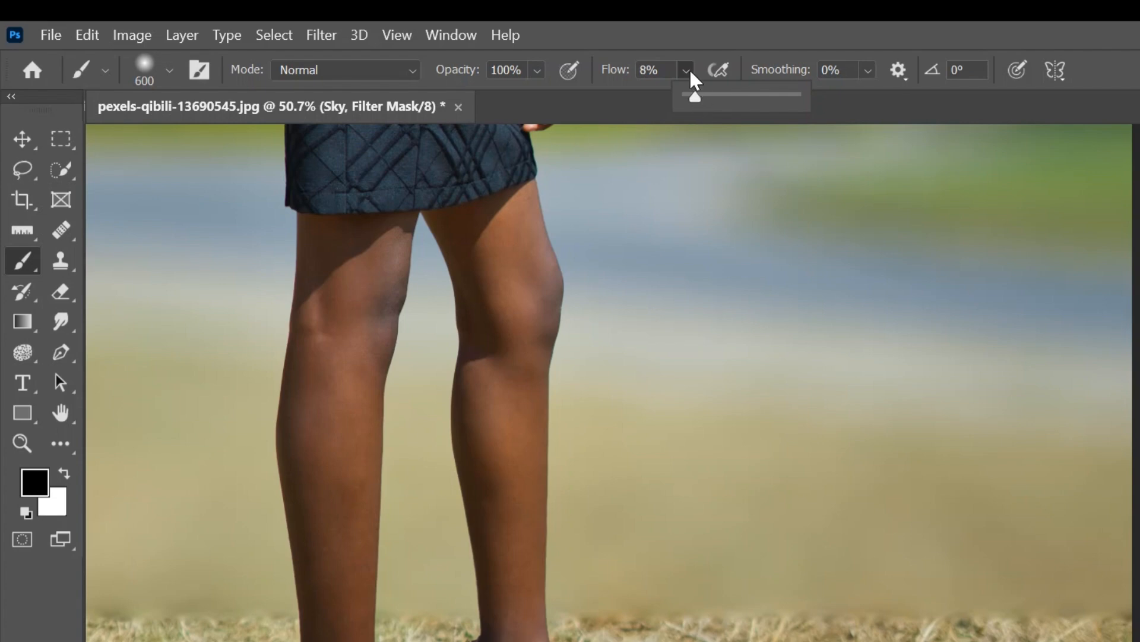
pyautogui.click(690, 71)
pyautogui.click(170, 69)
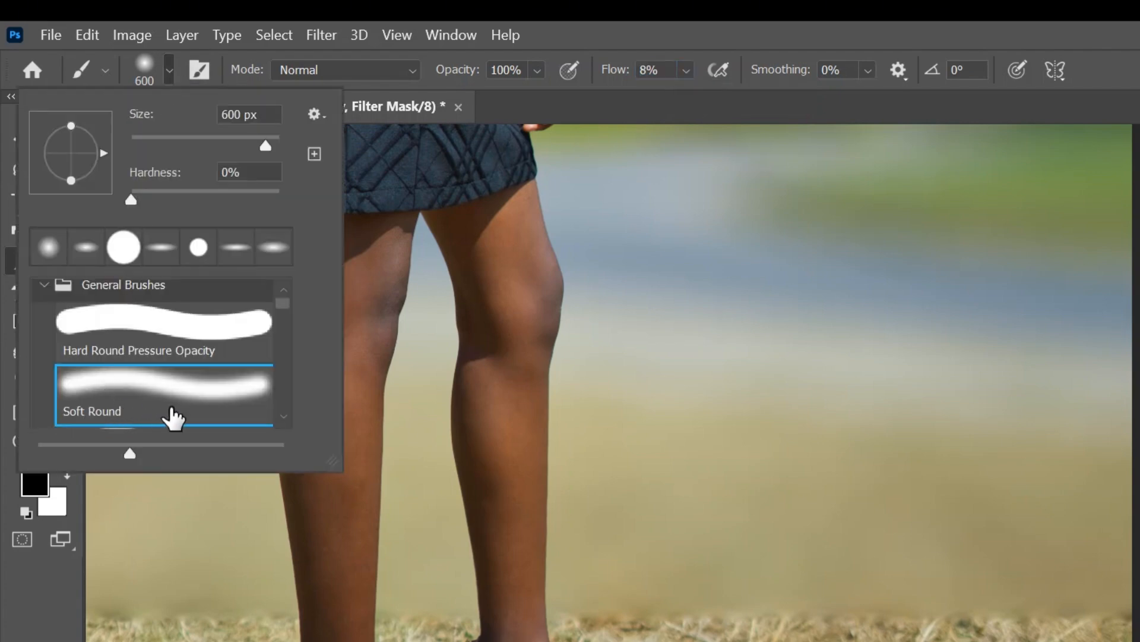
pyautogui.click(172, 69)
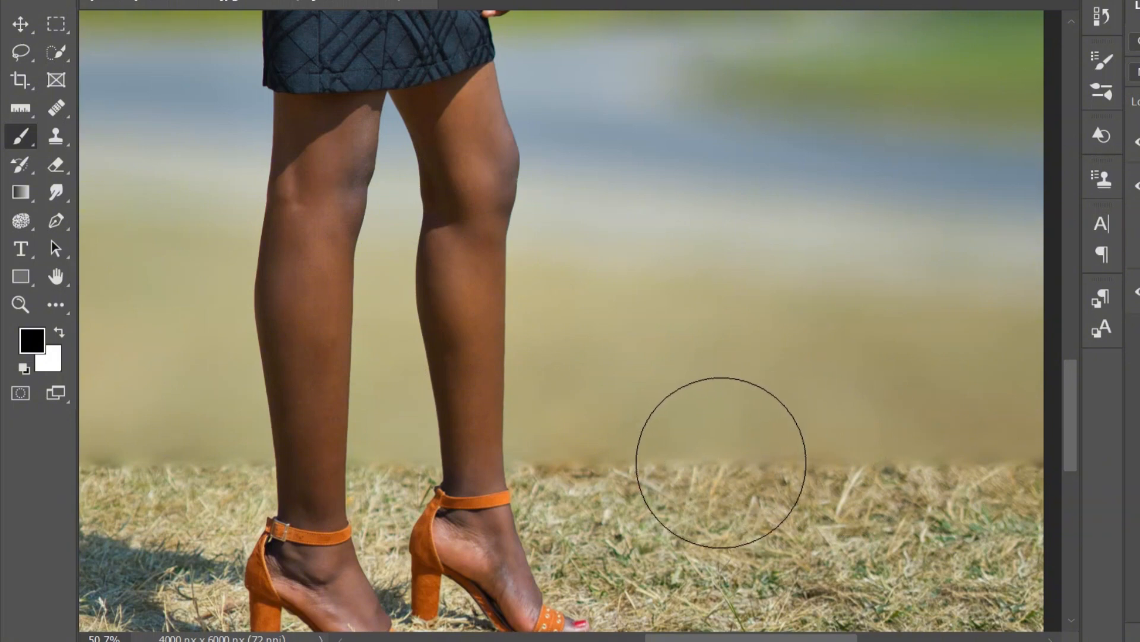
# Reduce the brush size and paint black on the filter mask along the hard edge between blurred and sharp grass, across the image's full width
pyautogui.press('[')
pyautogui.press('[')
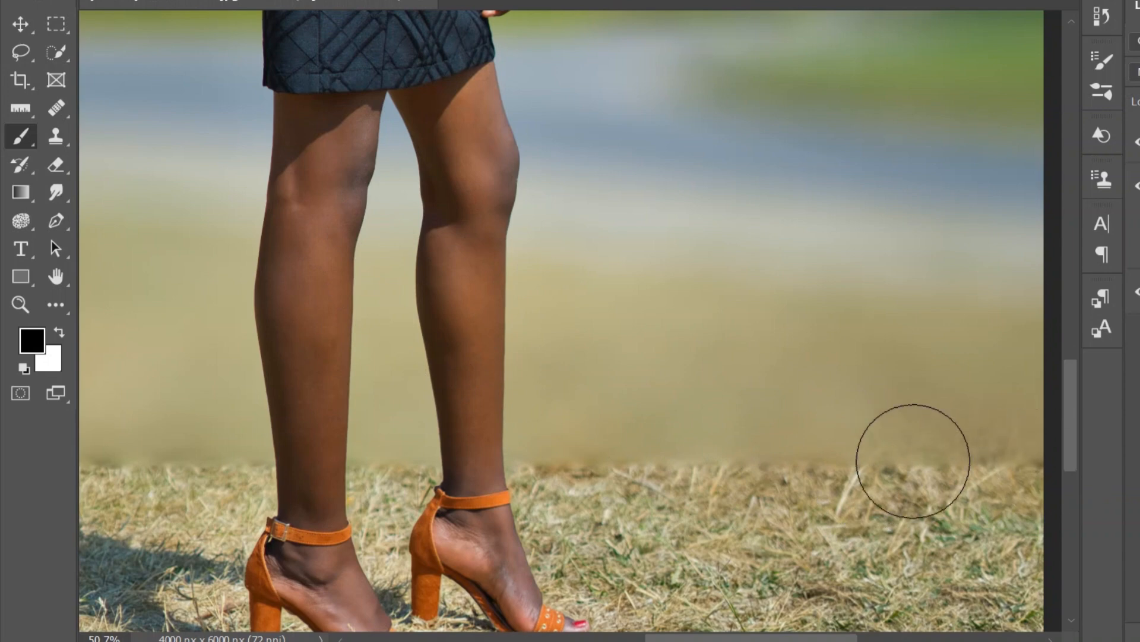
pyautogui.moveTo(985, 442)
pyautogui.mouseDown()
pyautogui.moveTo(776, 466)
pyautogui.moveTo(916, 472)
pyautogui.moveTo(606, 454)
pyautogui.mouseUp()
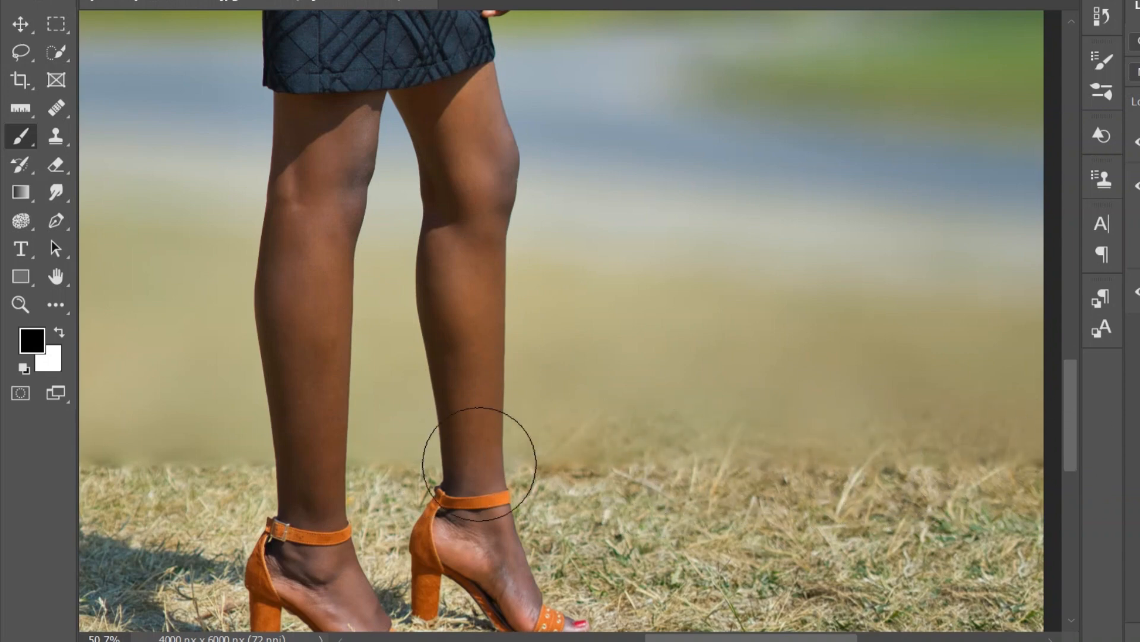
pyautogui.hscroll(5, 364, 458)
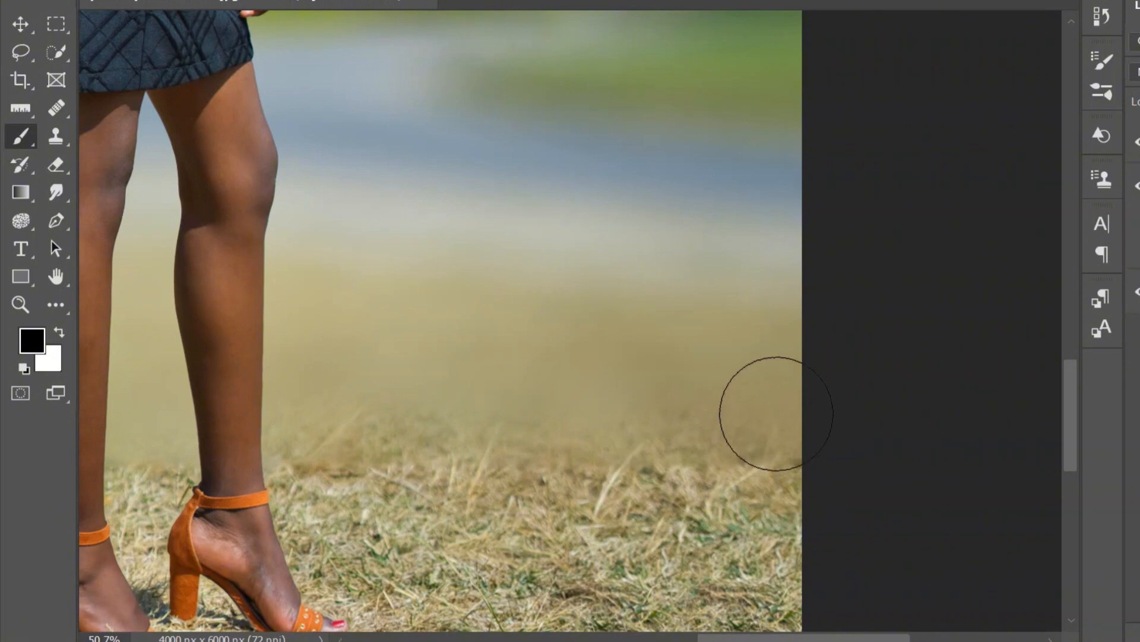
pyautogui.hscroll(-13, 415, 441)
pyautogui.hscroll(1, 319, 458)
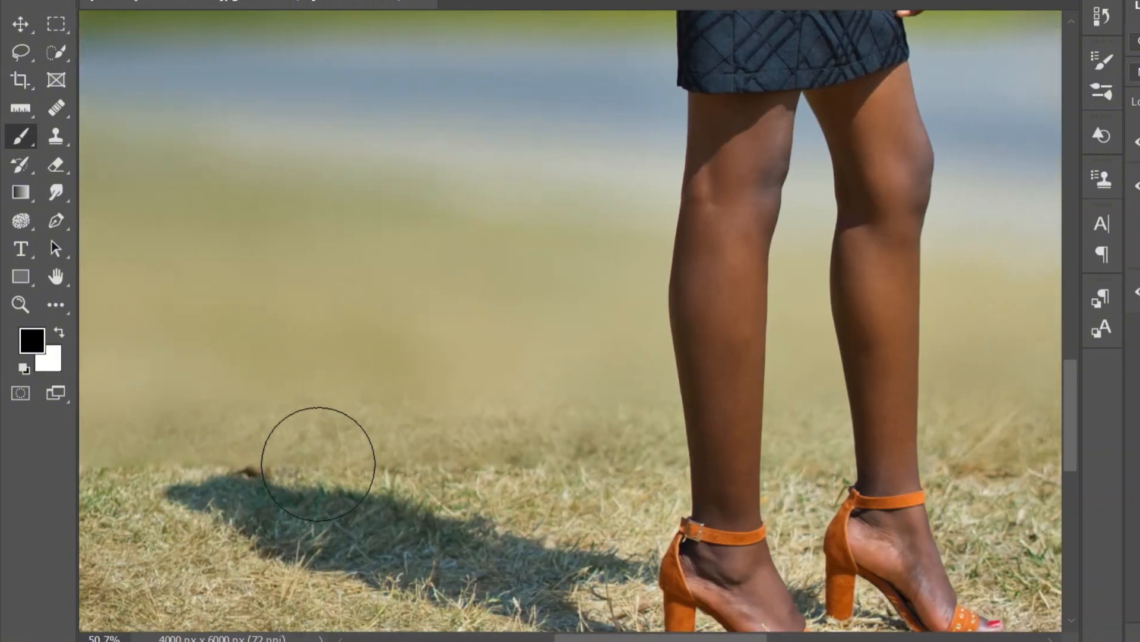
pyautogui.hscroll(-6, 363, 443)
pyautogui.scroll(-5, 628, 365)
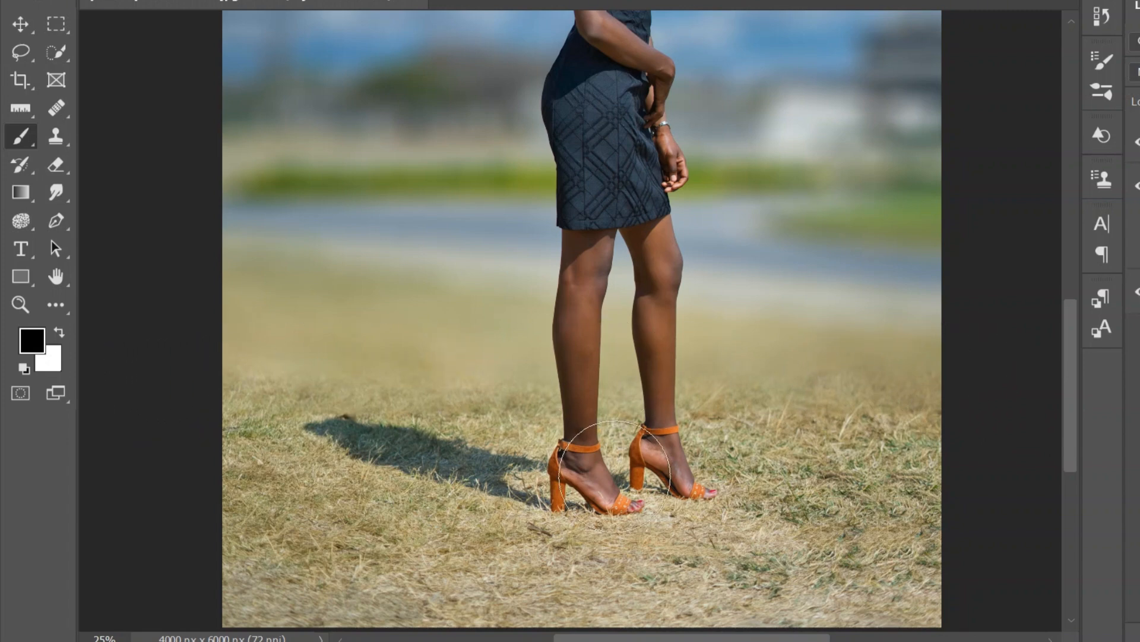
# Compare the whole image before and after the blur by hiding and showing the Sky layer, leaving it visible
pyautogui.press('z')
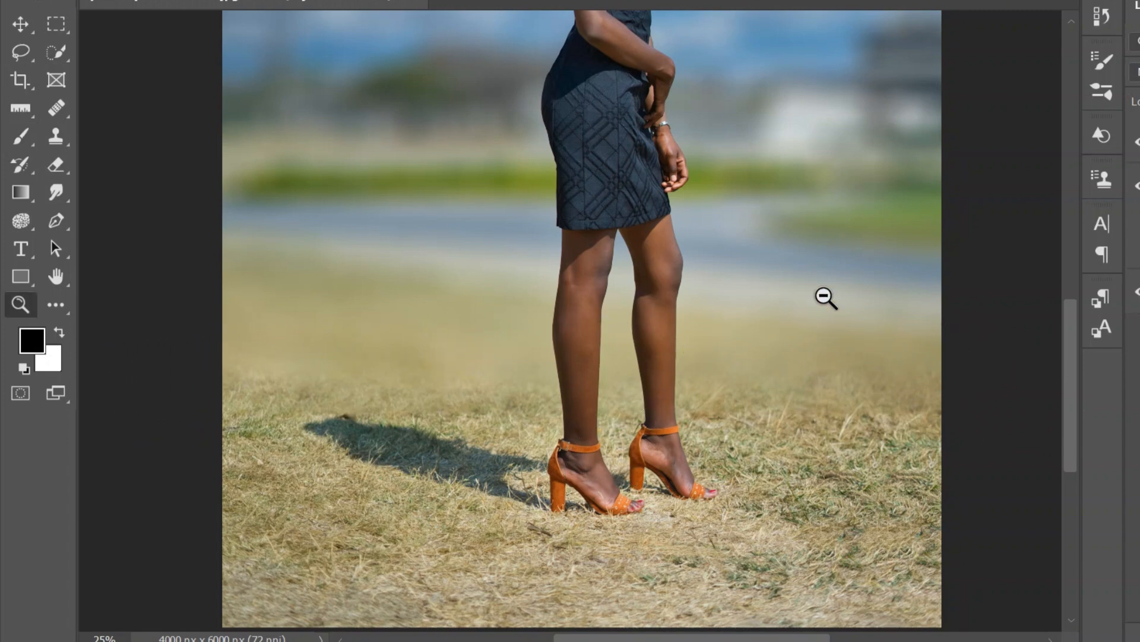
pyautogui.hotkey('ctrl', '0')
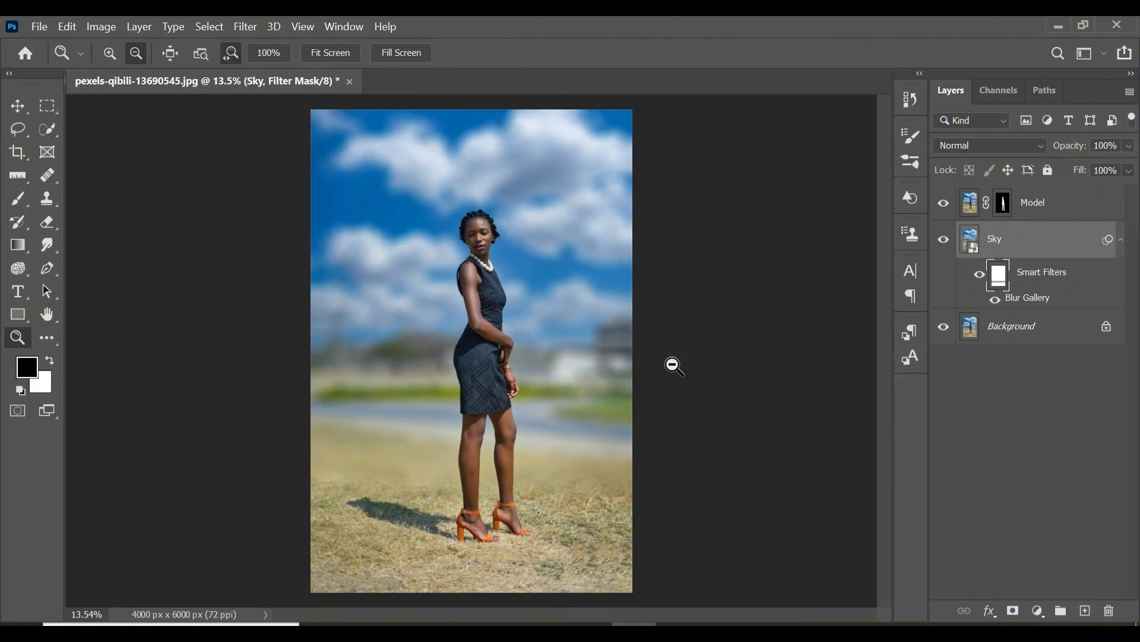
pyautogui.click(944, 241)
pyautogui.click(943, 240)
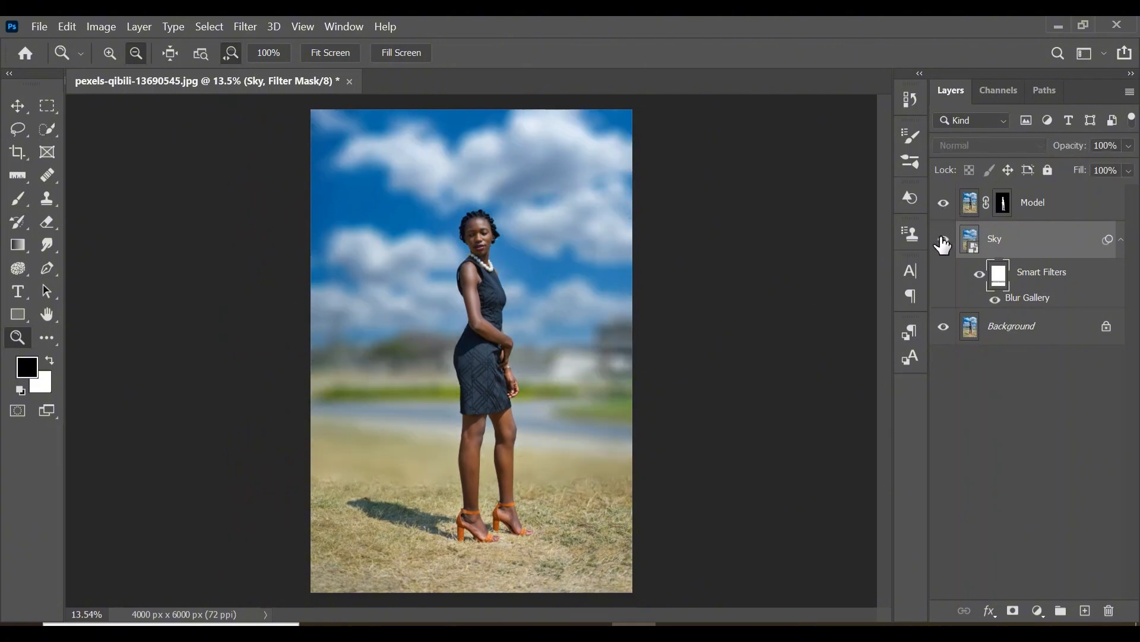
pyautogui.click(943, 241)
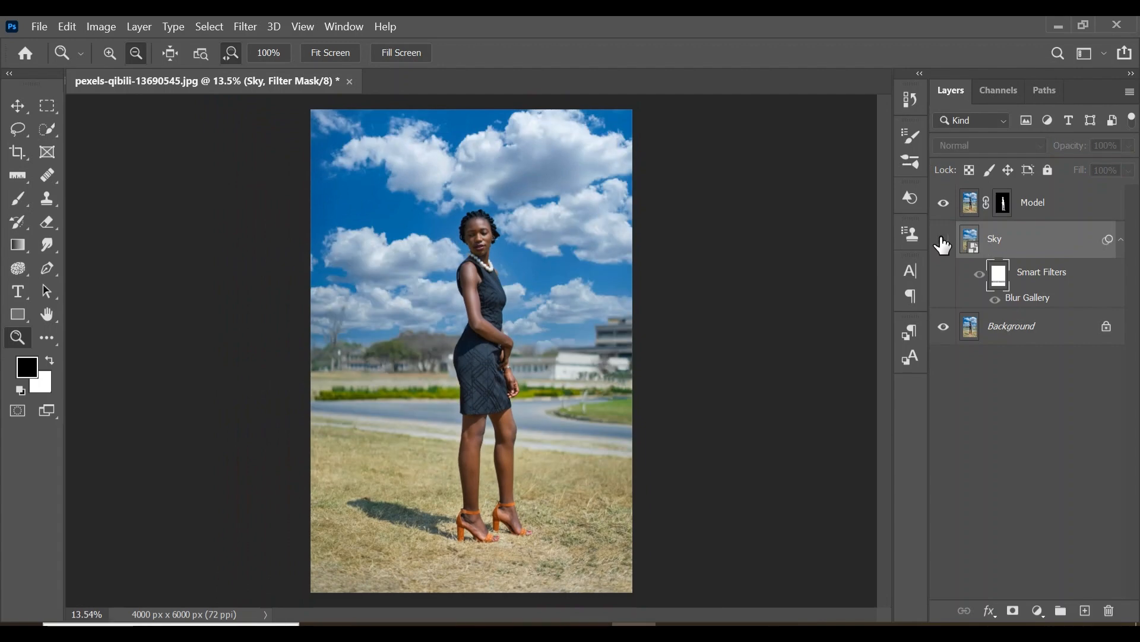
pyautogui.click(943, 241)
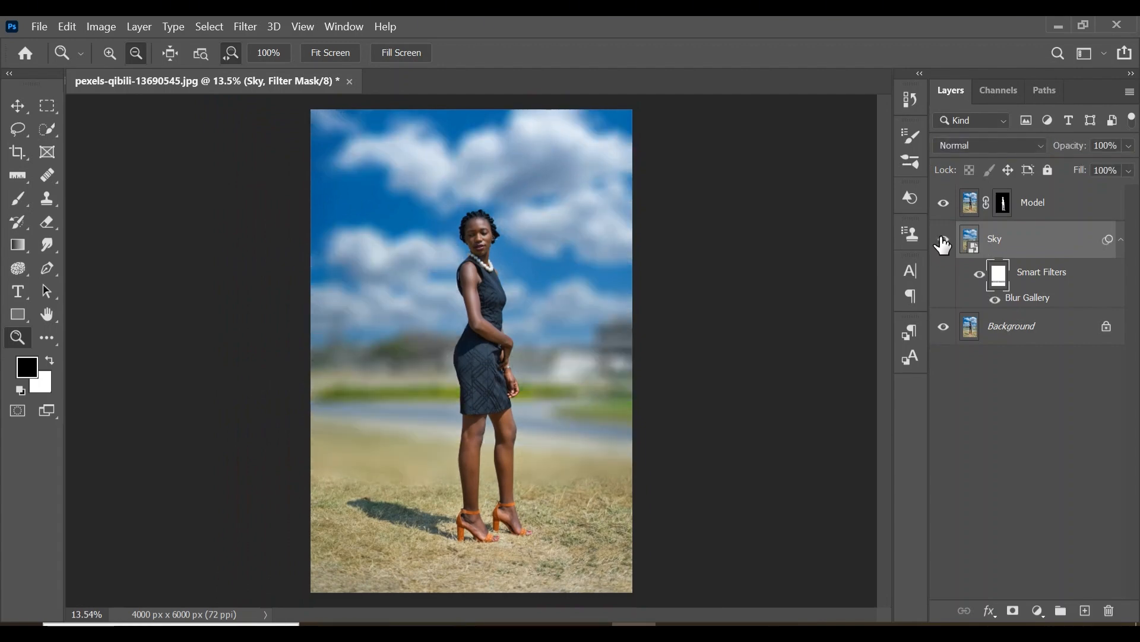